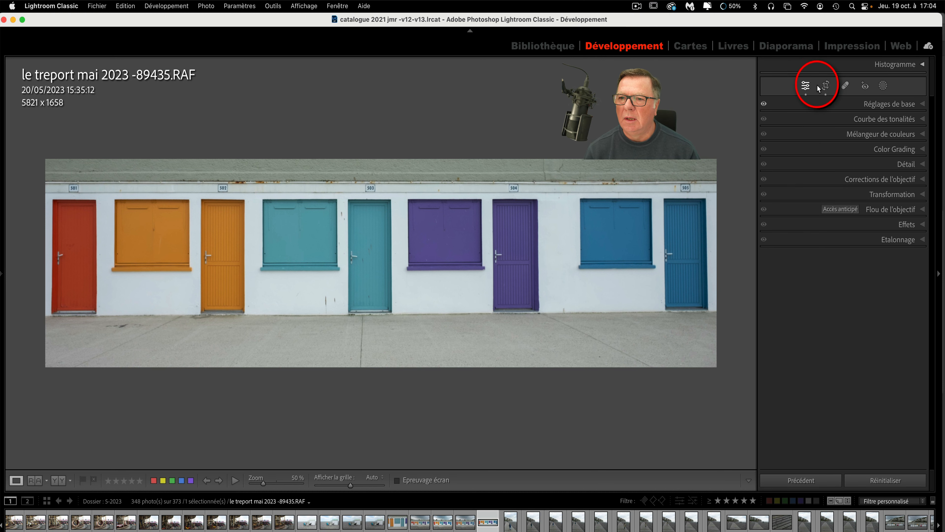
# - Show the crop overlay to examine the photo's framing, and close it without changing the crop
pyautogui.click(826, 86)
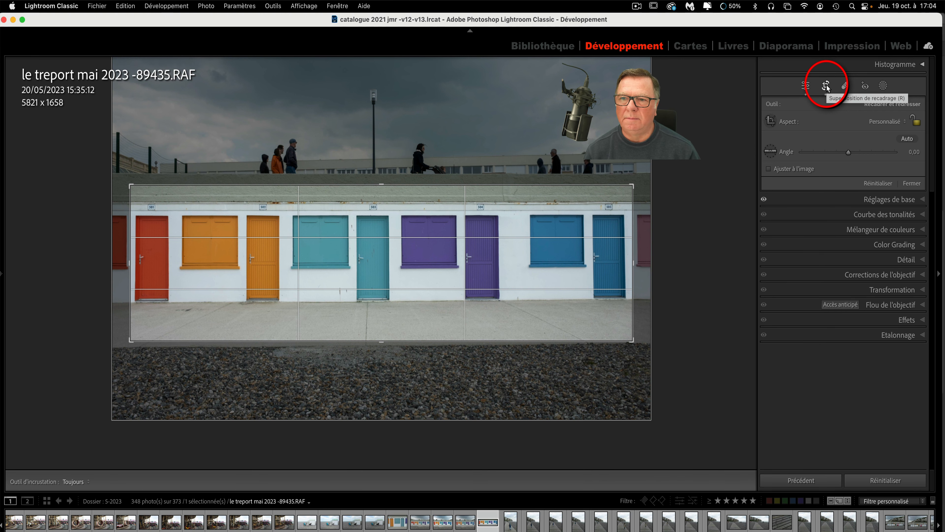
pyautogui.click(826, 86)
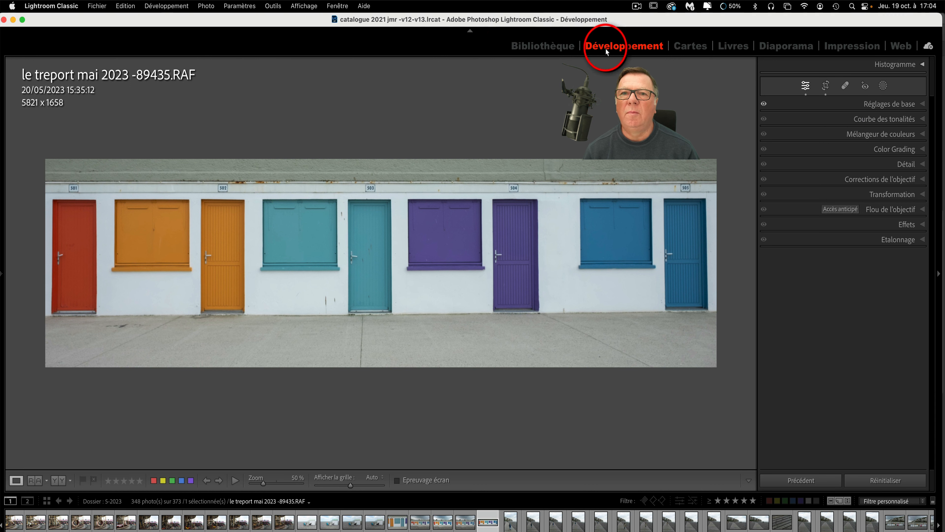
# - Review the Color Mixer's TSL sliders, showing all hue, saturation and luminance settings before returning to Saturation only
pyautogui.click(866, 135)
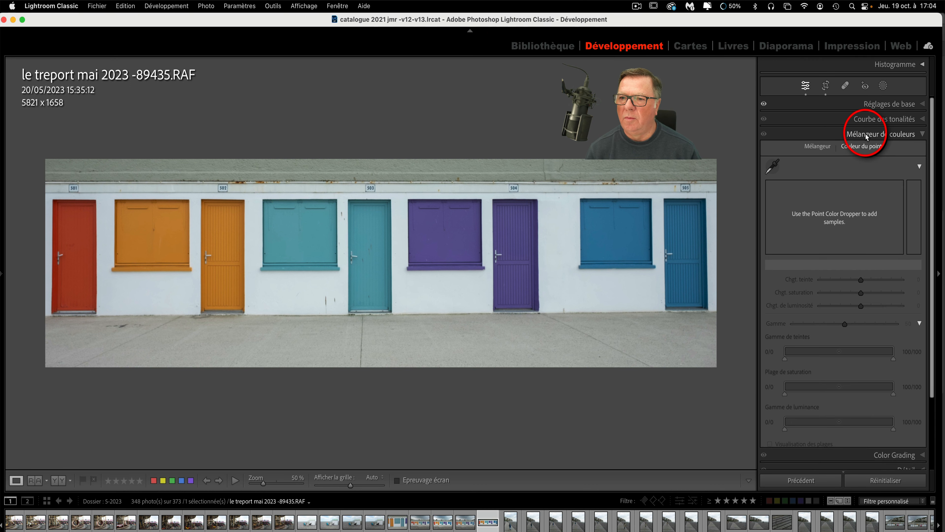
pyautogui.click(816, 146)
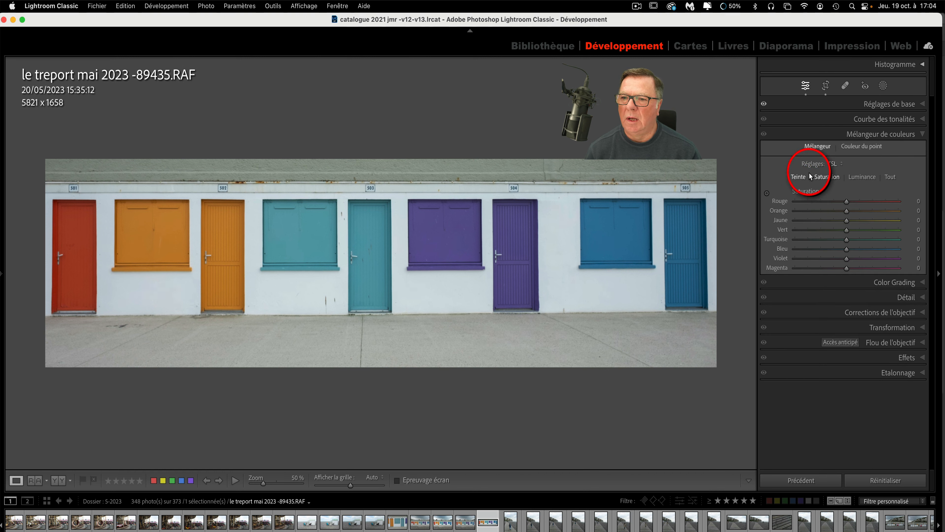
pyautogui.click(841, 164)
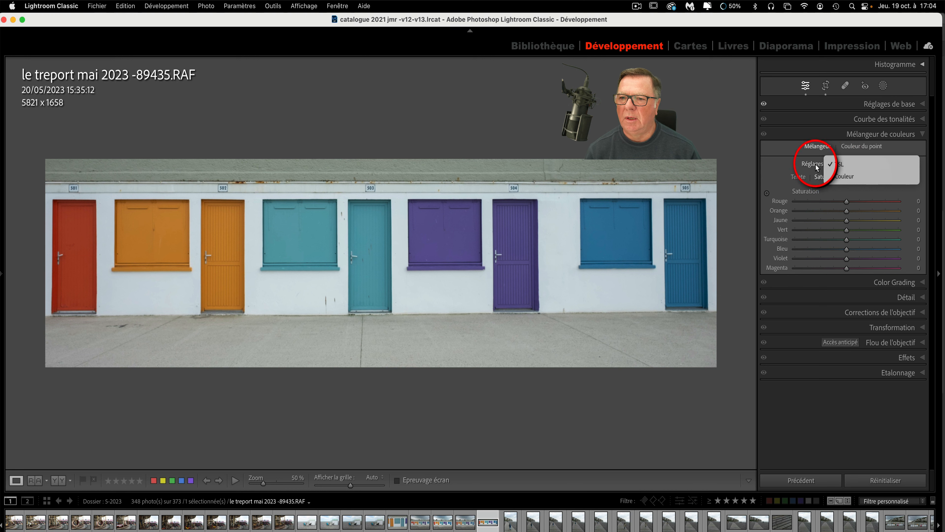
pyautogui.click(814, 176)
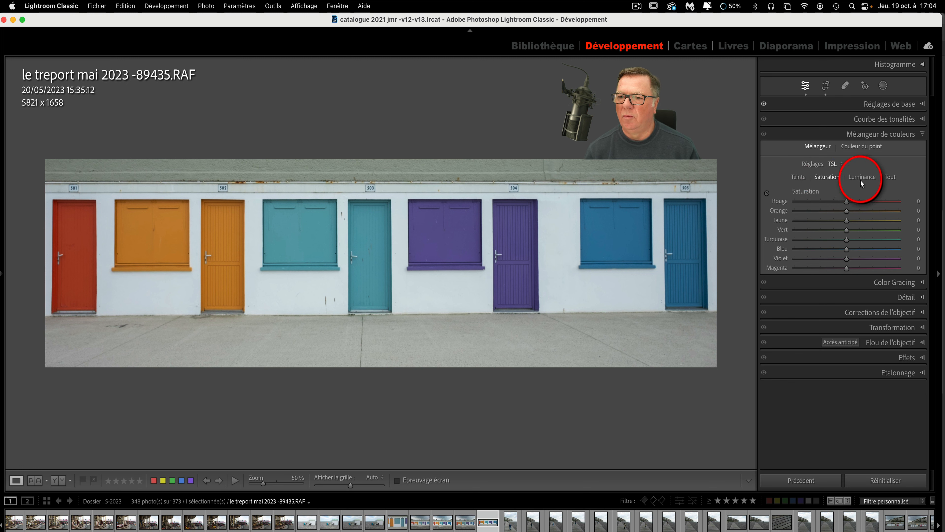
pyautogui.click(889, 178)
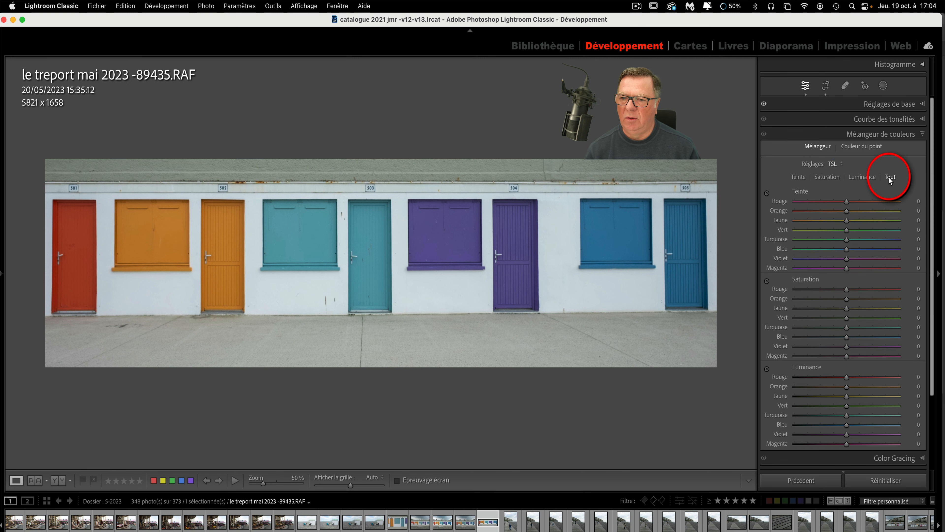
pyautogui.scroll(-3, 823, 297)
pyautogui.scroll(3, 823, 297)
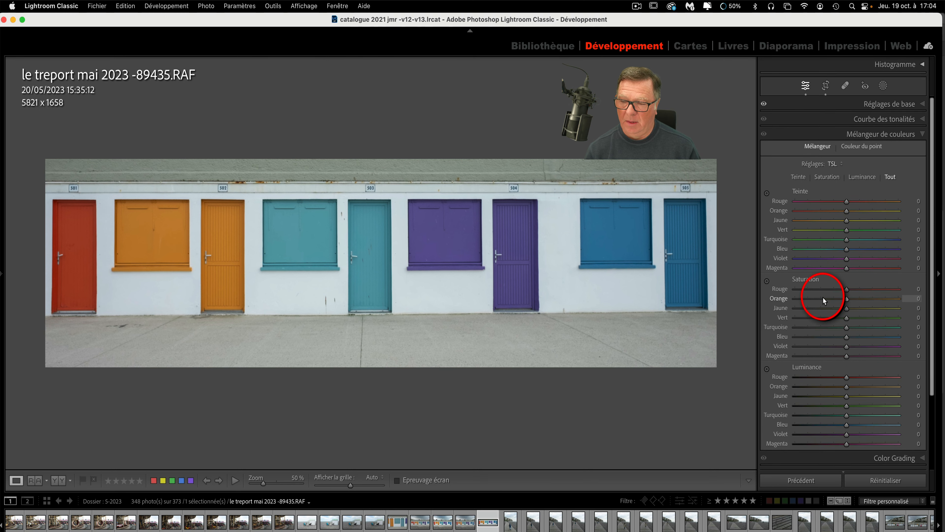
pyautogui.click(828, 178)
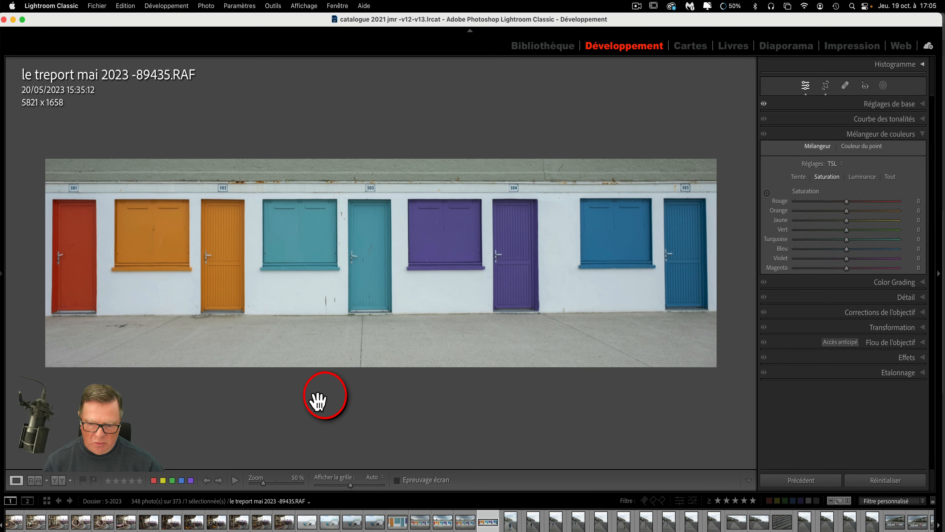
# - Try the mixer's saturation adjustments on the red and orange doors at 100% zoom, and reset them
pyautogui.click(374, 332)
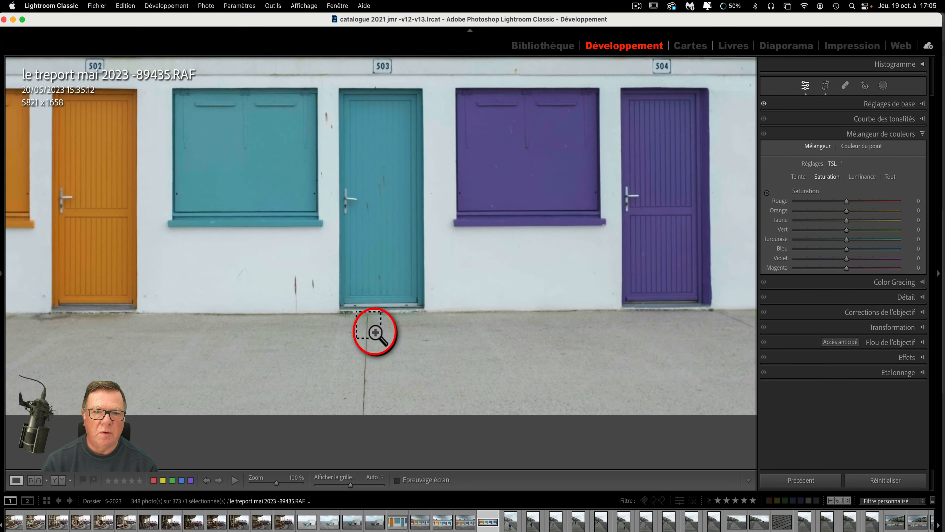
pyautogui.click(374, 331)
pyautogui.click(342, 281)
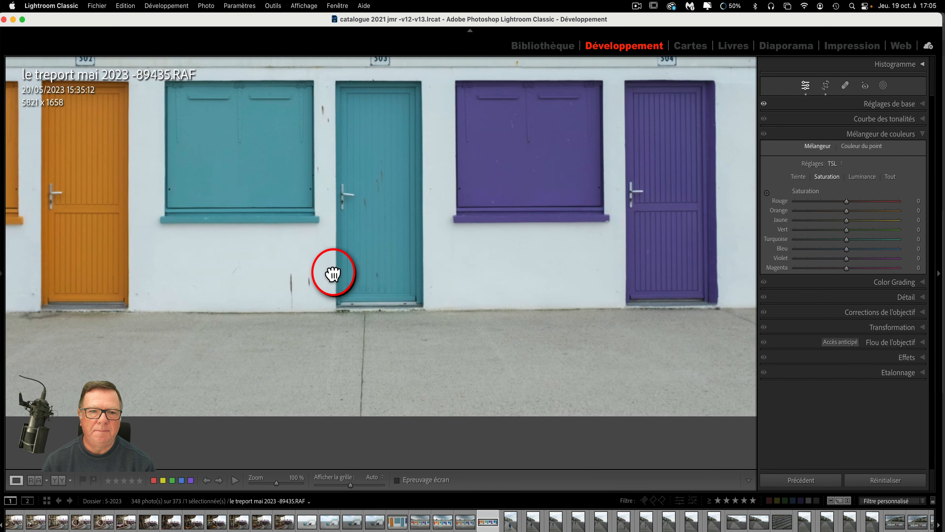
pyautogui.moveTo(331, 274); pyautogui.dragTo(762, 328)
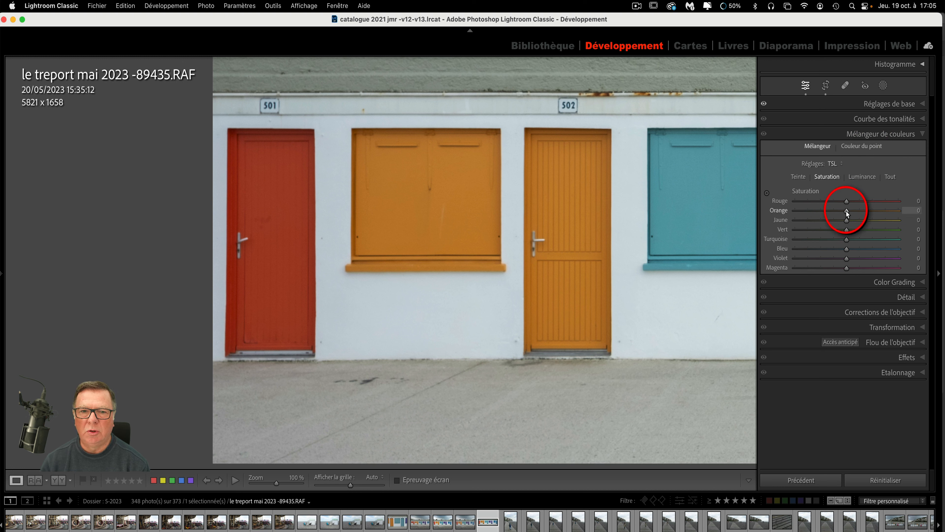
pyautogui.moveTo(847, 213)
pyautogui.mouseDown()
pyautogui.moveTo(915, 211)
pyautogui.moveTo(769, 221)
pyautogui.moveTo(898, 213)
pyautogui.moveTo(847, 217)
pyautogui.mouseUp()
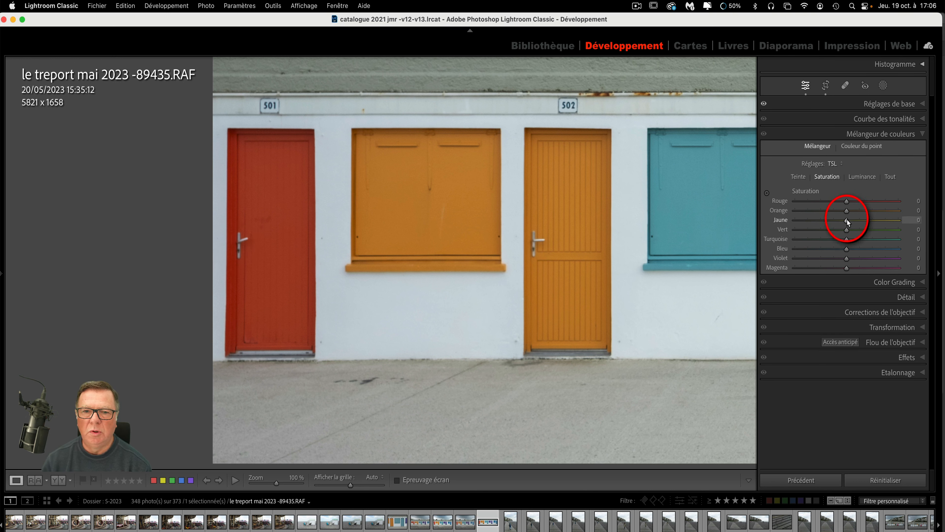
pyautogui.moveTo(847, 221)
pyautogui.mouseDown()
pyautogui.moveTo(903, 219)
pyautogui.moveTo(793, 223)
pyautogui.moveTo(882, 224)
pyautogui.moveTo(853, 231)
pyautogui.moveTo(810, 207)
pyautogui.moveTo(884, 206)
pyautogui.moveTo(791, 207)
pyautogui.moveTo(895, 210)
pyautogui.moveTo(798, 205)
pyautogui.moveTo(848, 203)
pyautogui.mouseUp()
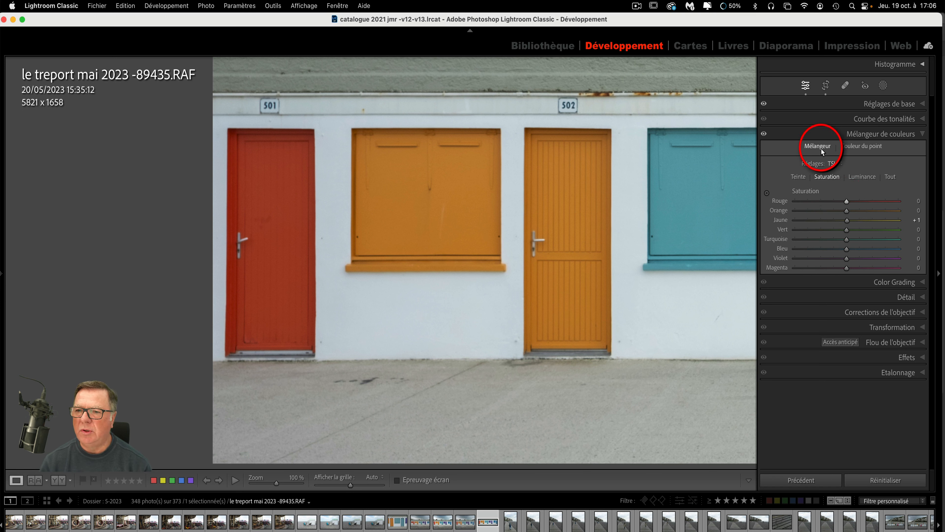
pyautogui.press('alt')
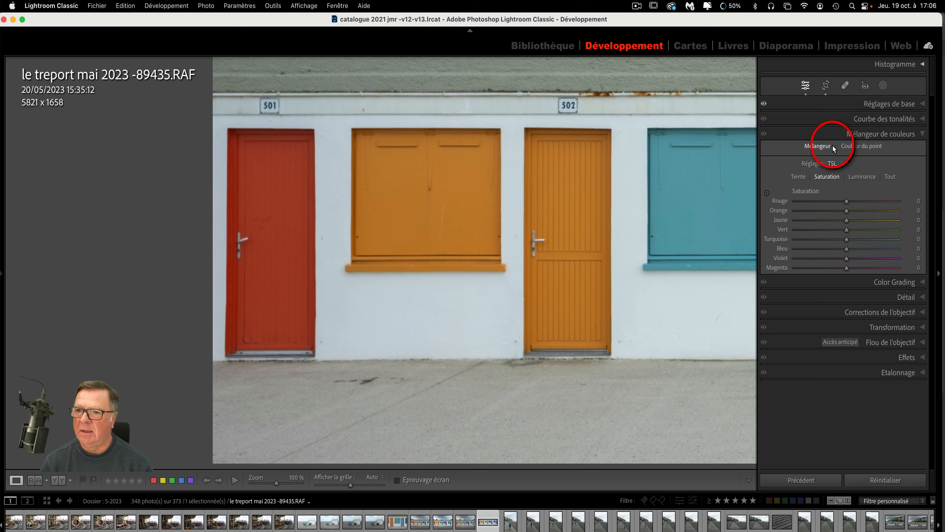
# - Sample the orange of door 502 with the Point Color dropper
pyautogui.click(865, 148)
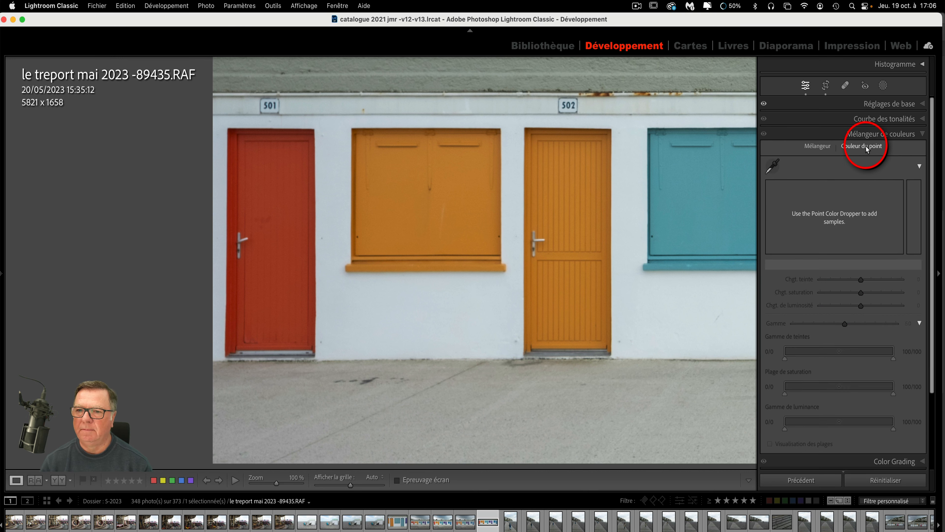
pyautogui.click(774, 169)
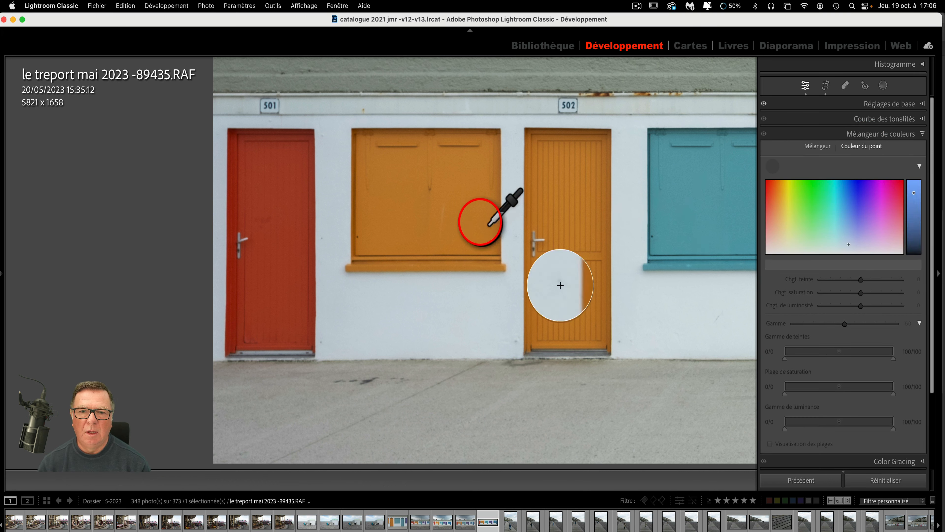
pyautogui.click(551, 202)
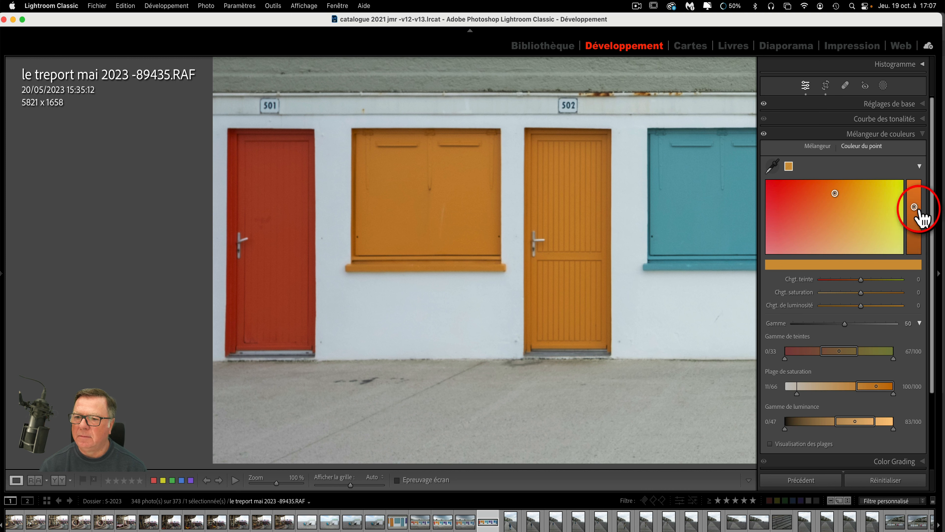
# - Visualize the sampled colour's range over the whole photo and test Gamme at 0, returning it to 50
pyautogui.scroll(-2, 835, 279)
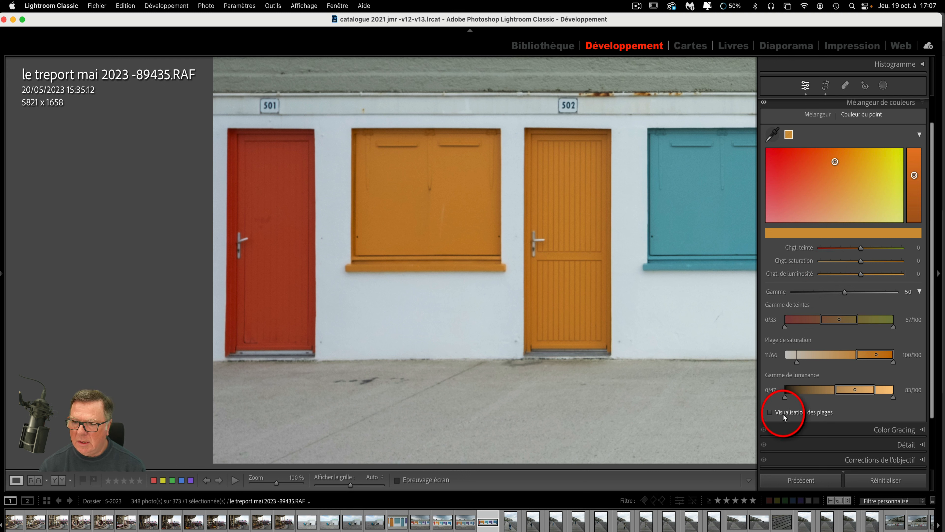
pyautogui.click(770, 411)
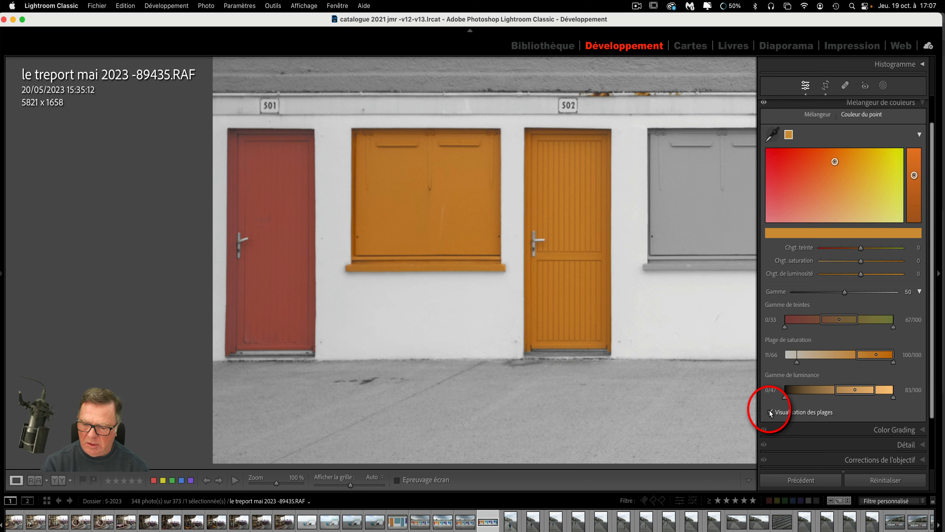
pyautogui.press('z')
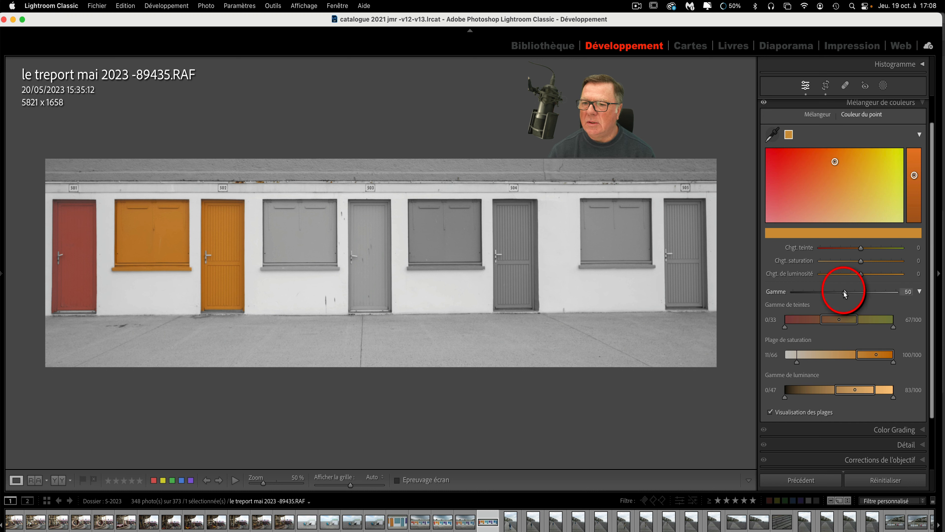
pyautogui.moveTo(843, 291); pyautogui.dragTo(792, 292)
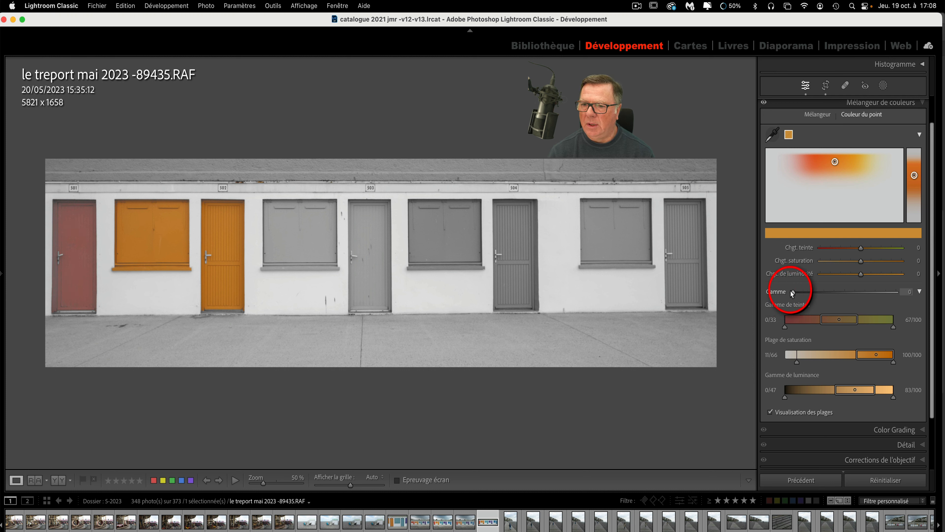
pyautogui.moveTo(791, 291); pyautogui.dragTo(847, 292)
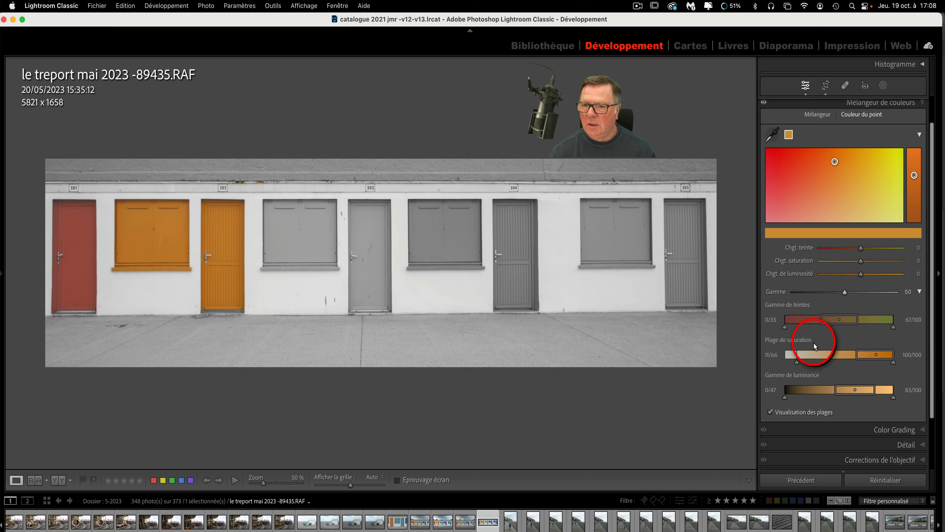
# - Narrow the orange sample's hue range to 33/43 and 64/68 to exclude the red door
pyautogui.scroll(-2, 815, 331)
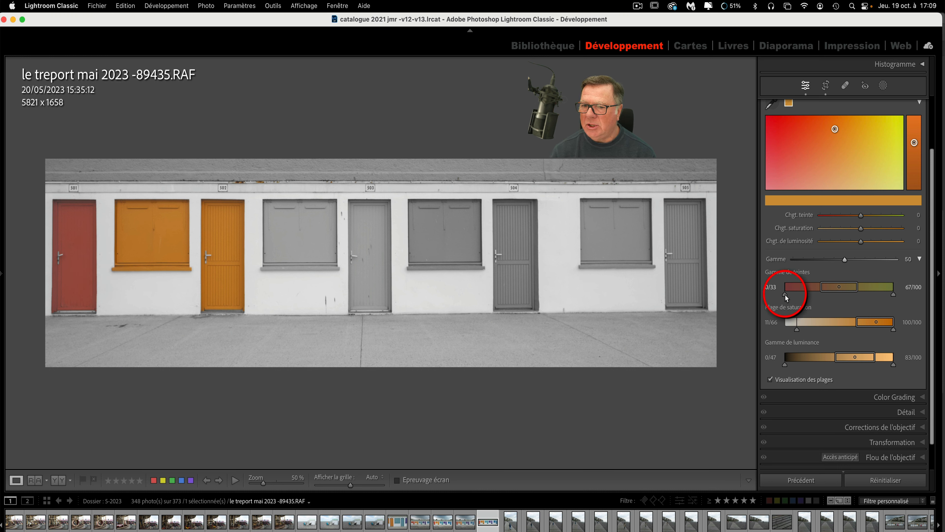
pyautogui.moveTo(785, 294); pyautogui.dragTo(824, 298)
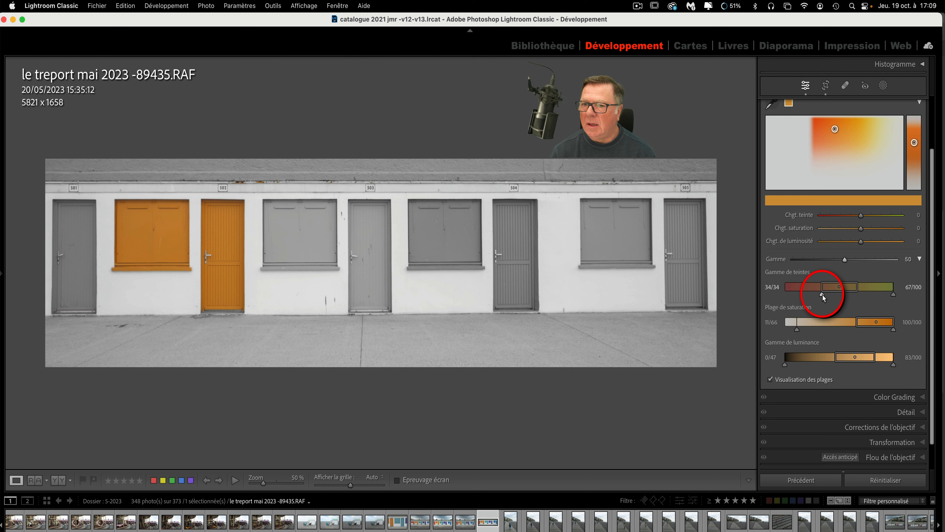
pyautogui.moveTo(824, 298); pyautogui.dragTo(823, 296)
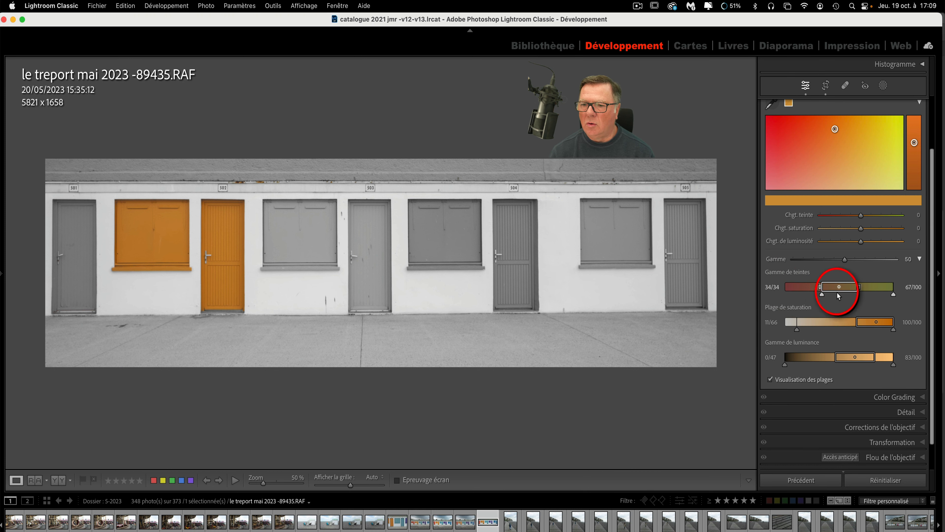
pyautogui.click(894, 296)
pyautogui.moveTo(894, 296); pyautogui.dragTo(859, 293)
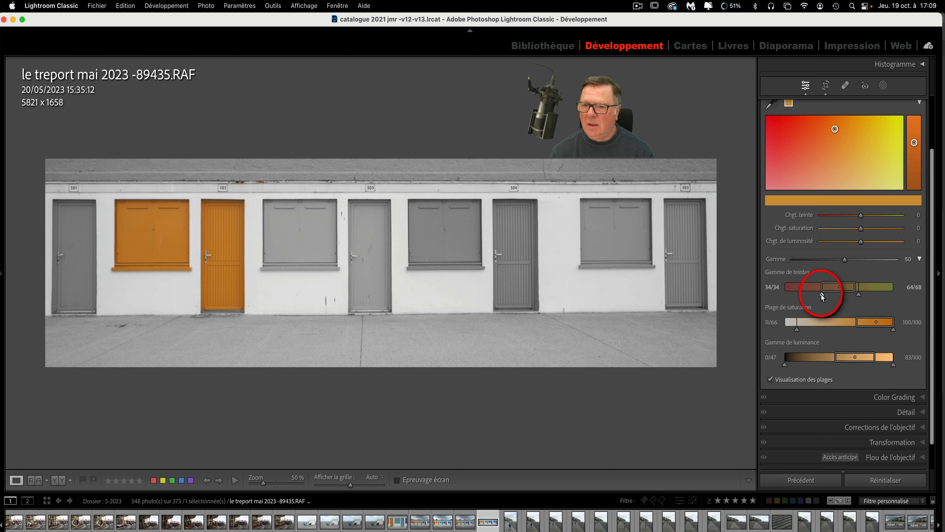
pyautogui.moveTo(821, 294)
pyautogui.mouseDown()
pyautogui.moveTo(785, 297)
pyautogui.moveTo(833, 290)
pyautogui.mouseUp()
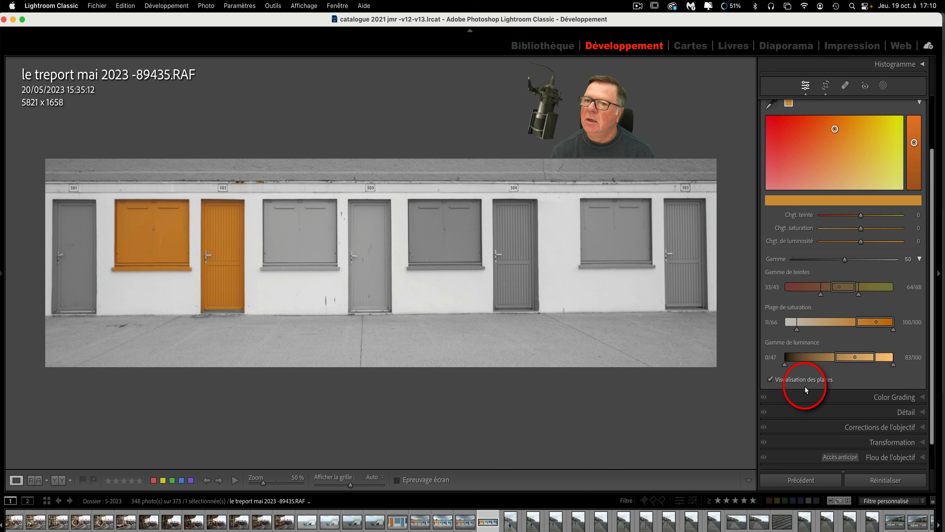
# - Shift the orange sample's hue to -77, saturation to -11 and luminance to -9, and turn off the range visualization
pyautogui.scroll(4, 835, 316)
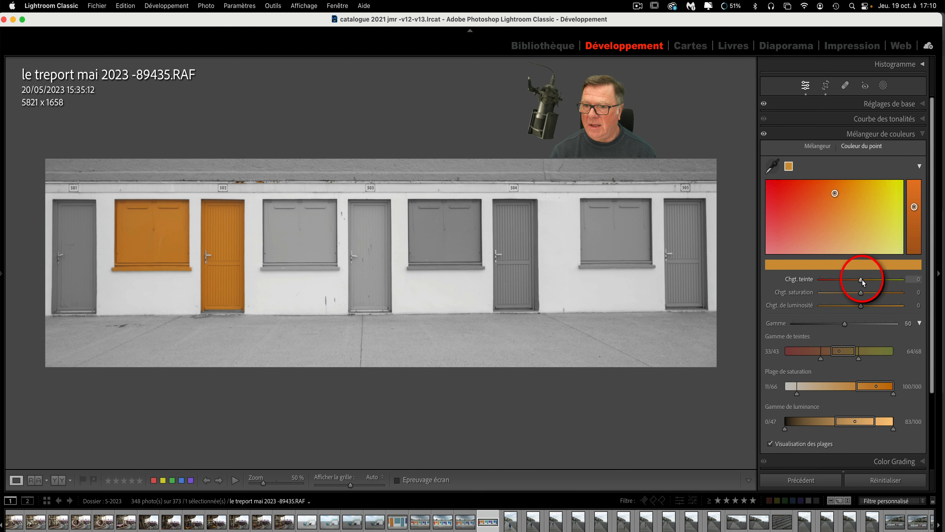
pyautogui.moveTo(861, 279); pyautogui.dragTo(857, 306)
pyautogui.scroll(-5, 843, 319)
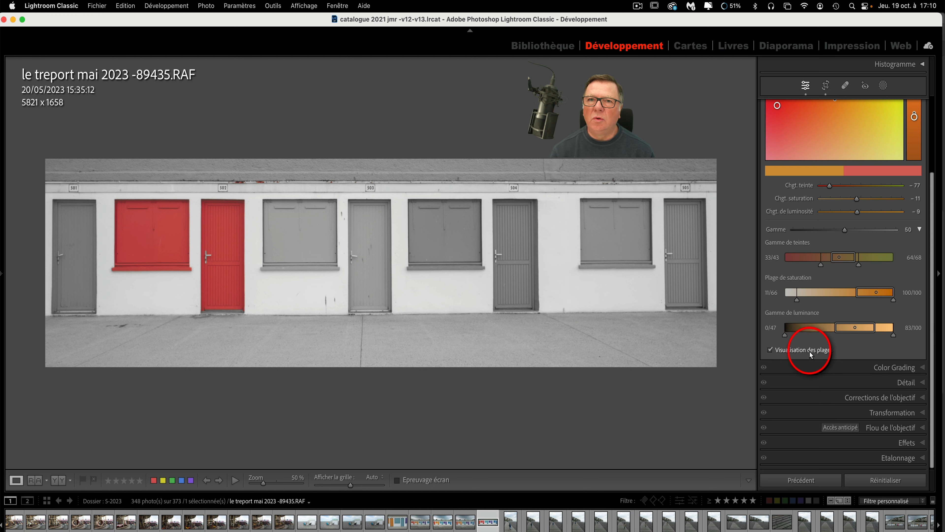
pyautogui.click(770, 349)
pyautogui.scroll(2, 798, 280)
pyautogui.scroll(4, 798, 282)
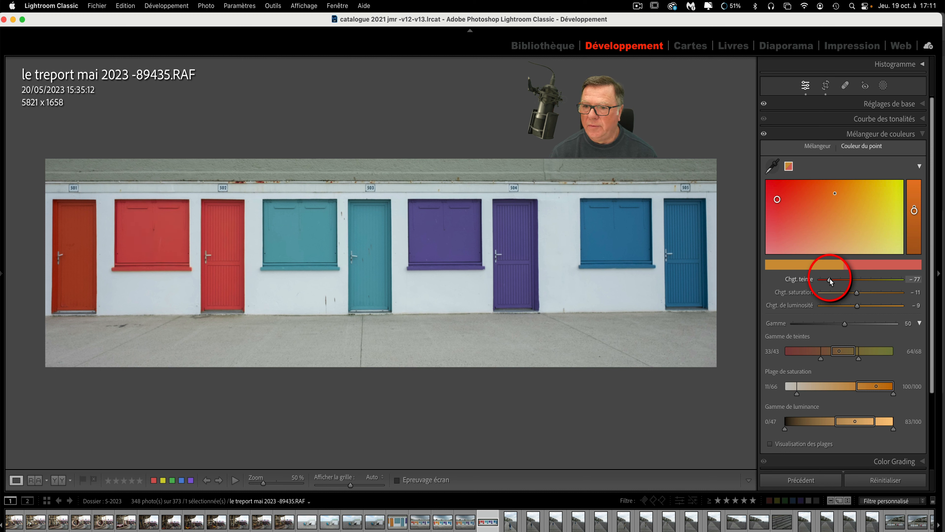
# - Refine the sampled colour's replacement to a hue shift of -73 and a saturation shift of -2
pyautogui.moveTo(855, 292); pyautogui.dragTo(850, 290)
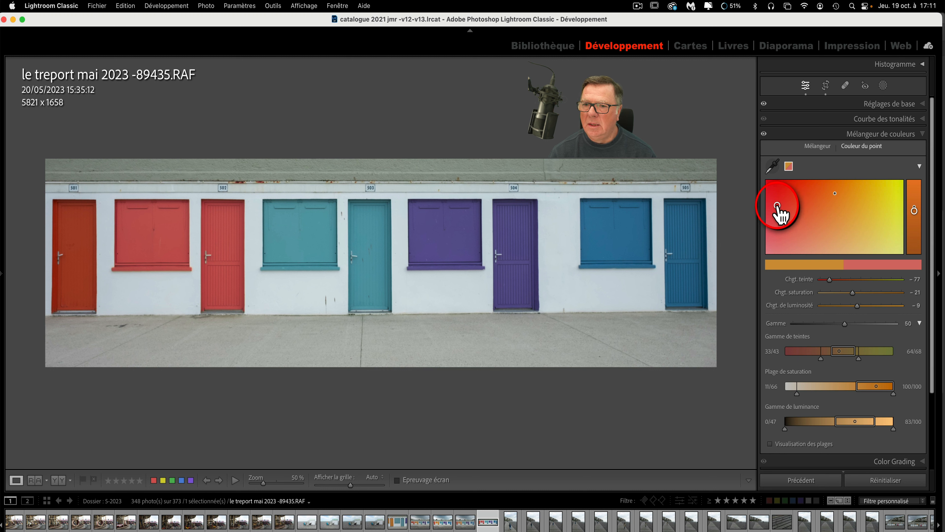
pyautogui.moveTo(780, 206)
pyautogui.mouseDown()
pyautogui.moveTo(790, 203)
pyautogui.moveTo(801, 220)
pyautogui.moveTo(784, 194)
pyautogui.moveTo(784, 215)
pyautogui.moveTo(861, 215)
pyautogui.moveTo(788, 213)
pyautogui.moveTo(776, 197)
pyautogui.mouseUp()
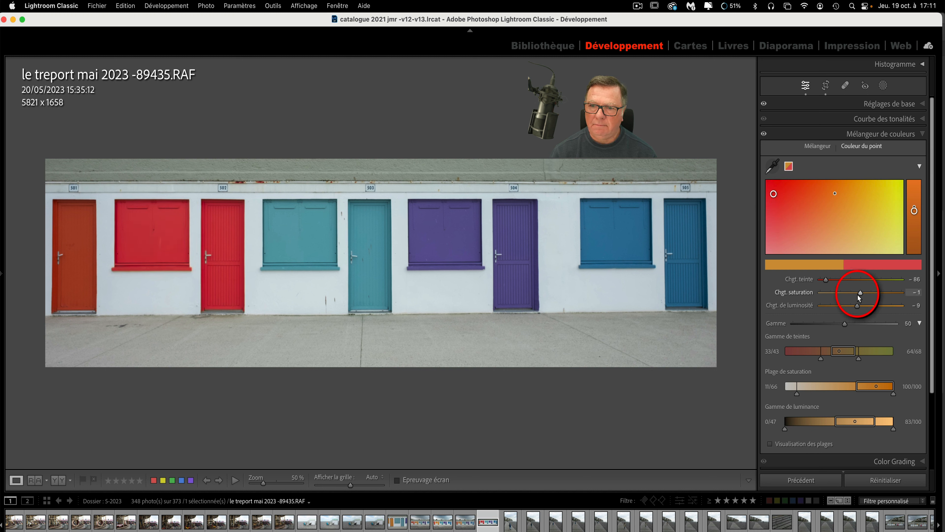
pyautogui.moveTo(861, 294); pyautogui.dragTo(858, 292)
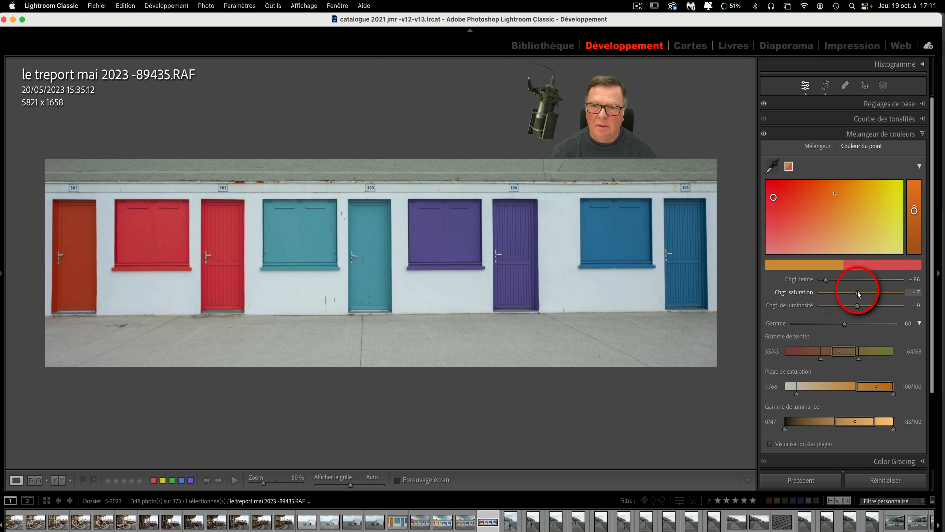
pyautogui.moveTo(776, 204); pyautogui.dragTo(785, 203)
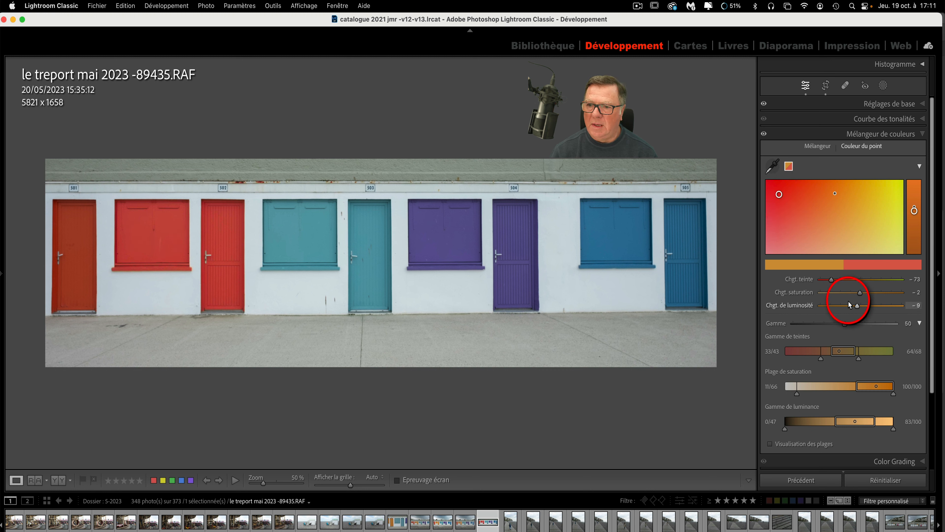
# - Try a luminance shift of -36 and a hue shift of -56 on the orange sample, and return all its shifts to 0
pyautogui.moveTo(856, 306); pyautogui.dragTo(846, 304)
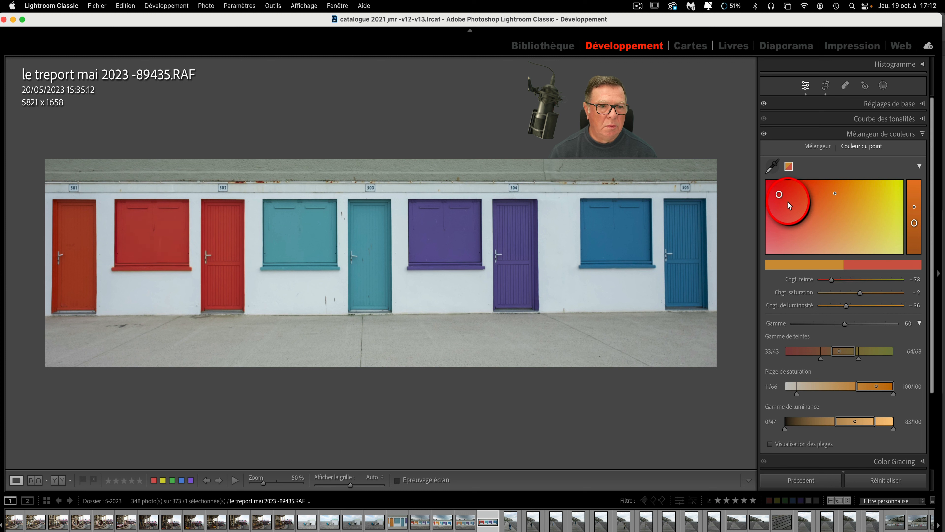
pyautogui.moveTo(789, 195)
pyautogui.mouseDown()
pyautogui.moveTo(781, 196)
pyautogui.moveTo(793, 198)
pyautogui.mouseUp()
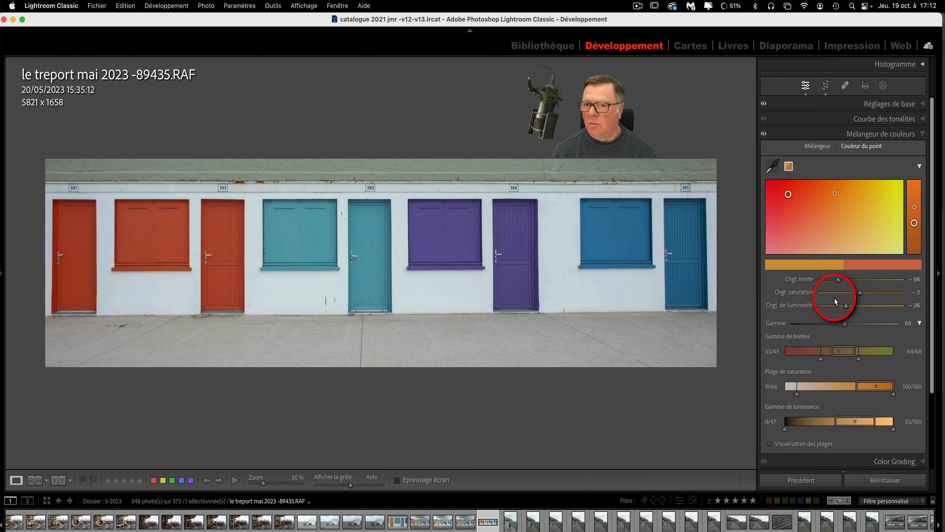
pyautogui.moveTo(789, 197); pyautogui.dragTo(834, 194)
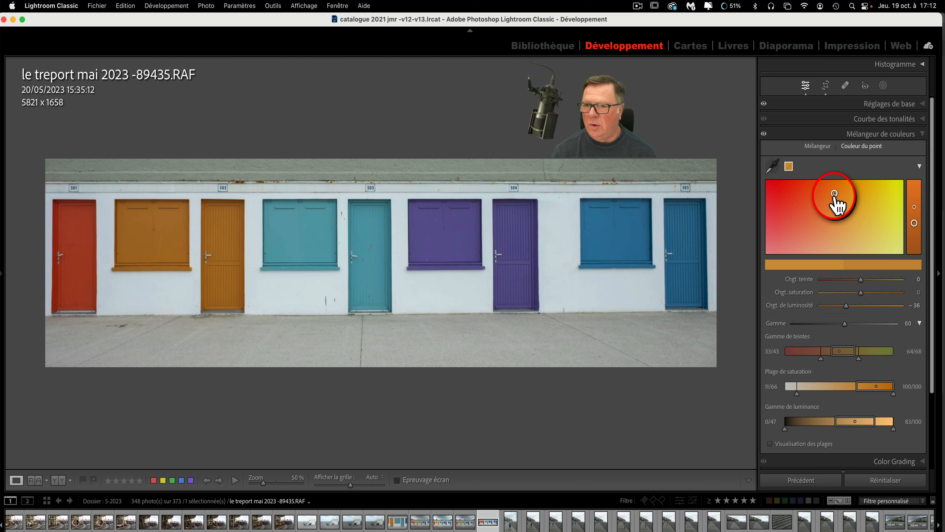
pyautogui.moveTo(915, 223); pyautogui.dragTo(915, 207)
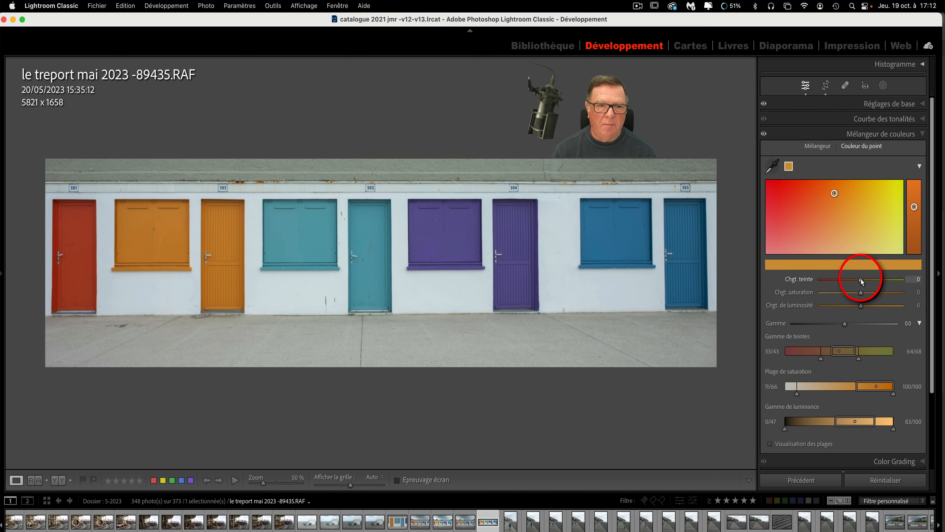
# - Recolour the orange sample yellow with hue shift 27, saturation 23 and luminance 22, and check its affected range in the range visualization
pyautogui.moveTo(862, 281)
pyautogui.mouseDown()
pyautogui.moveTo(873, 282)
pyautogui.moveTo(864, 292)
pyautogui.moveTo(870, 305)
pyautogui.mouseUp()
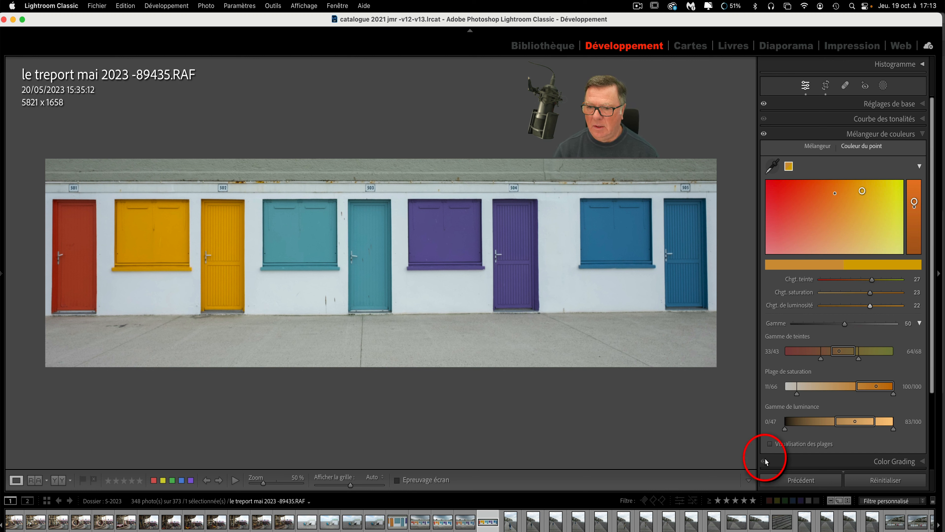
pyautogui.click(770, 444)
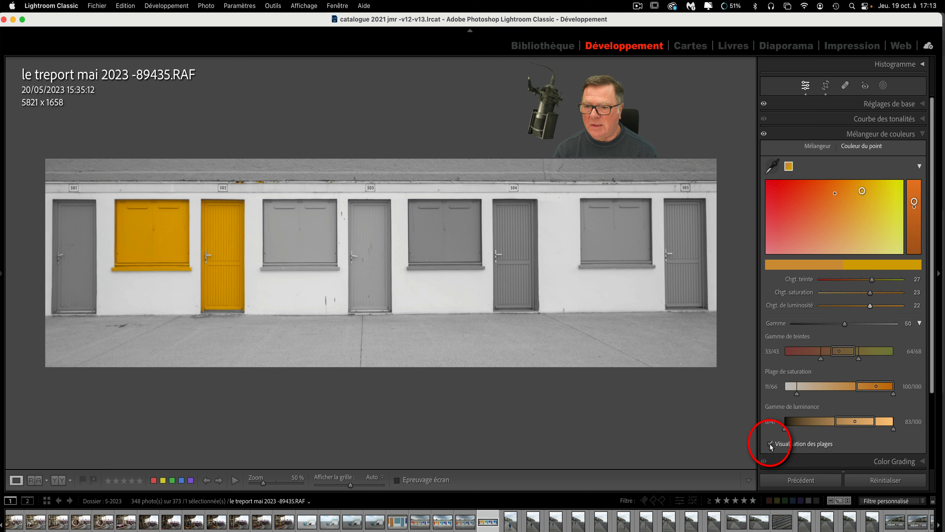
pyautogui.scroll(-1, 769, 444)
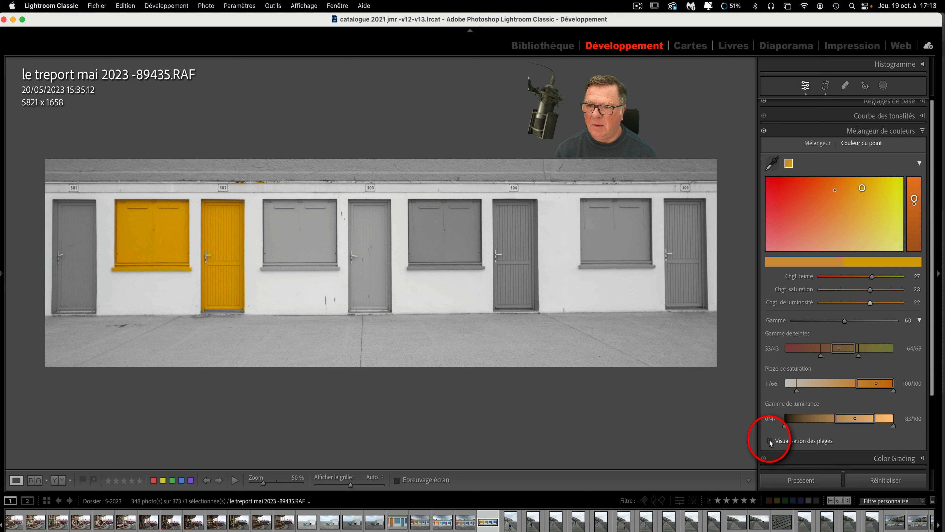
pyautogui.click(770, 440)
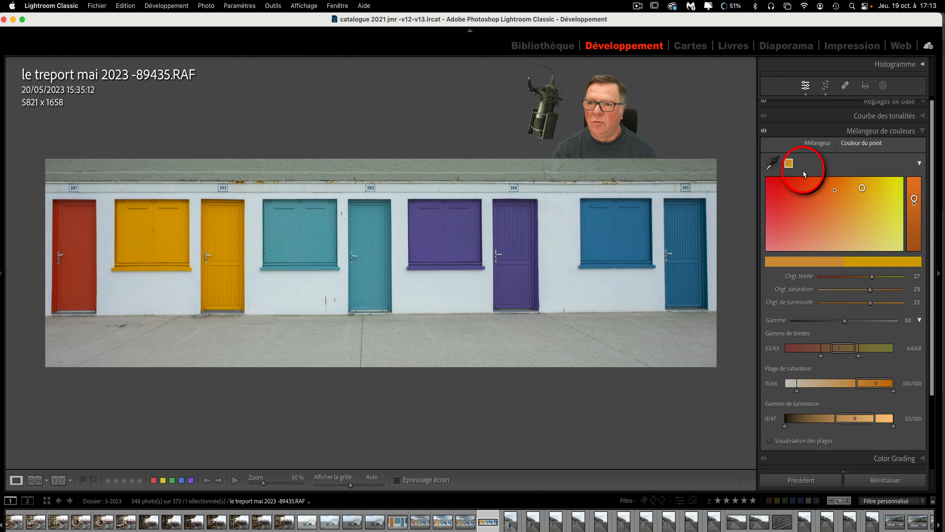
pyautogui.scroll(1, 809, 178)
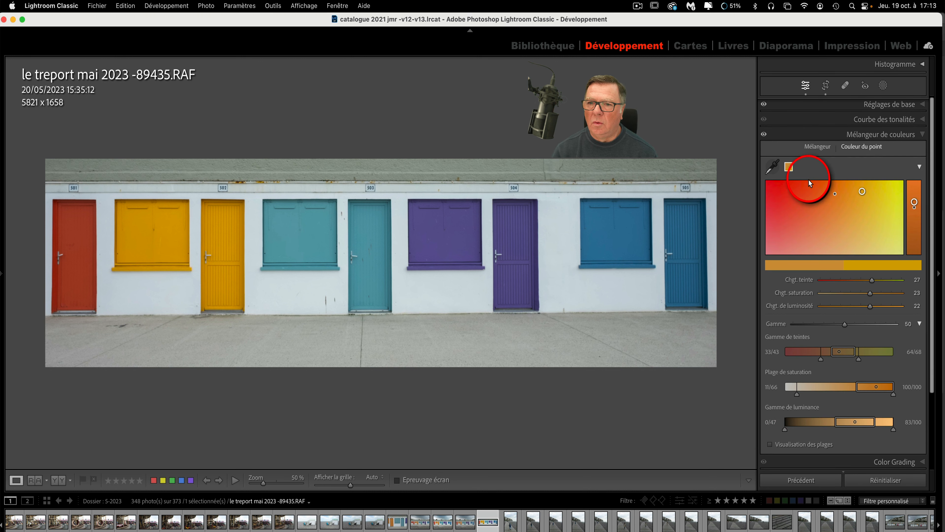
# - Compare the photo with and without the Color Mixer adjustments to judge the yellow door and shutters
pyautogui.click(764, 133)
pyautogui.click(764, 133)
pyautogui.click(764, 134)
pyautogui.click(764, 133)
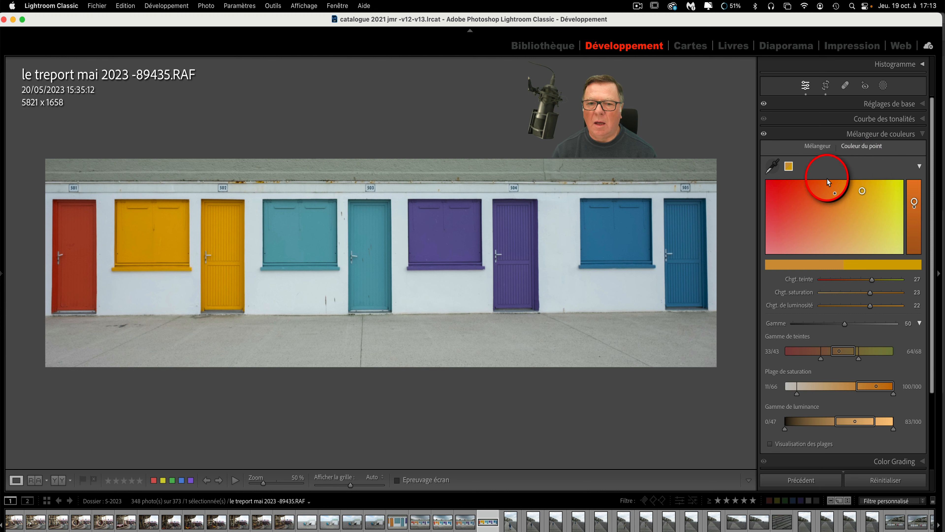
# - Sample the blue of the shutters beside door 305 as a second point colour and visualize its range
pyautogui.click(773, 170)
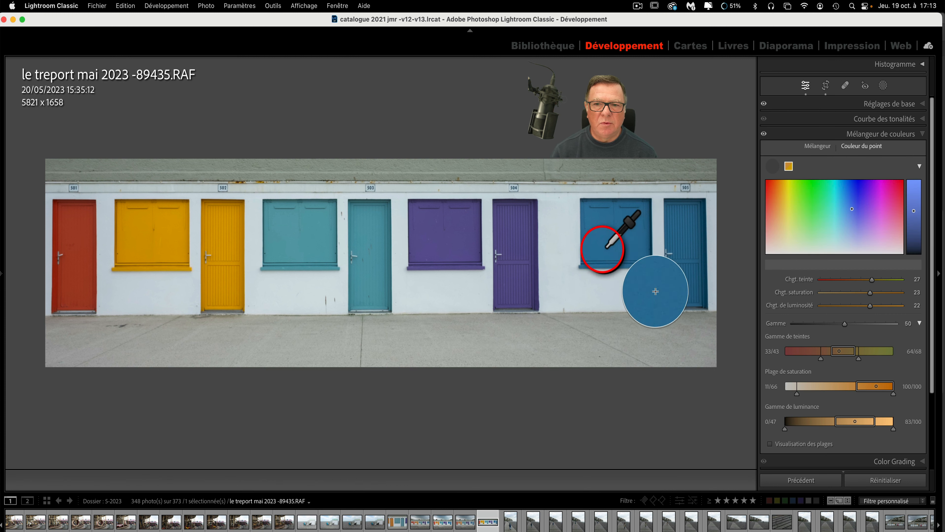
pyautogui.click(602, 239)
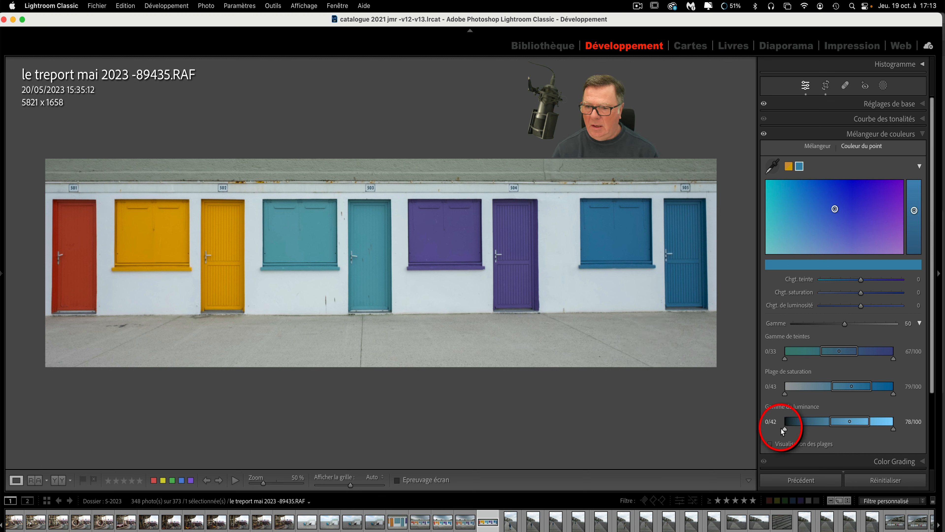
pyautogui.click(770, 444)
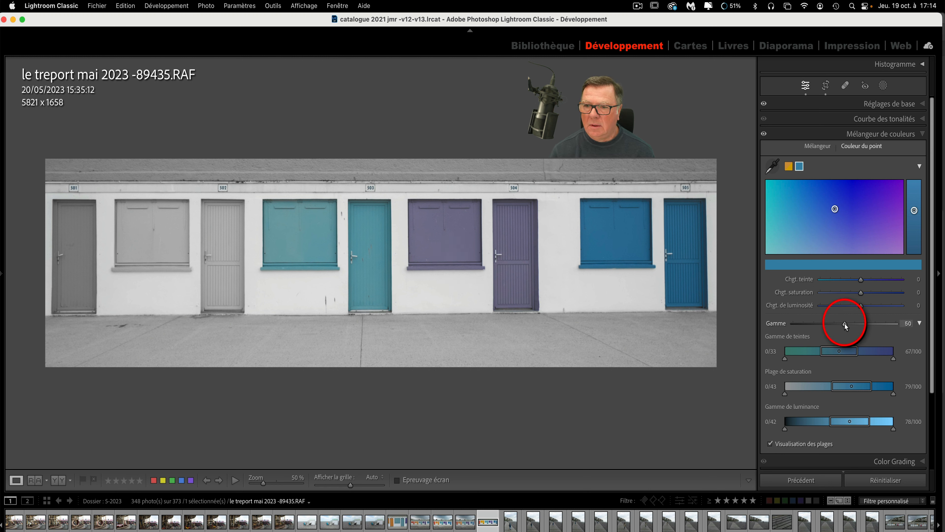
# - Isolate the blue door and shutters with Gamme at 0 and a hue range of 38/38 to 67/68, and turn off the range visualization
pyautogui.moveTo(845, 324); pyautogui.dragTo(771, 324)
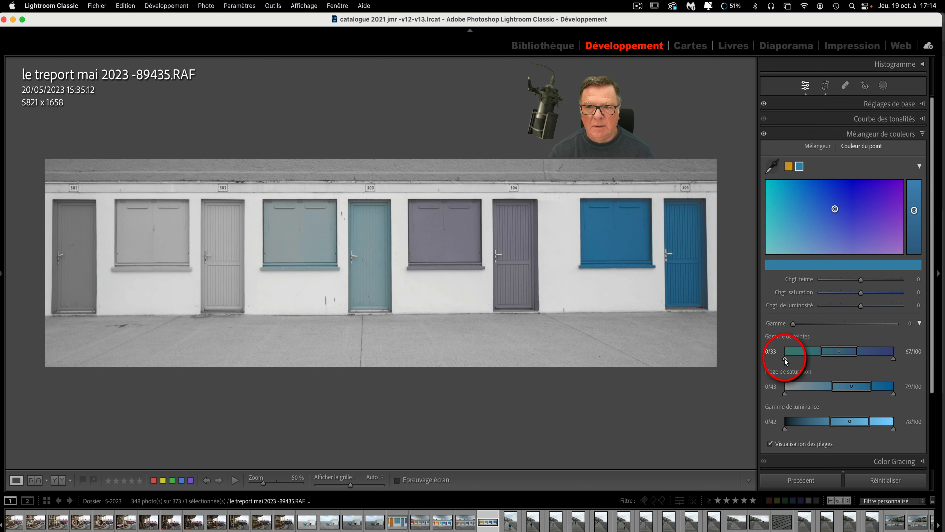
pyautogui.moveTo(785, 358); pyautogui.dragTo(826, 359)
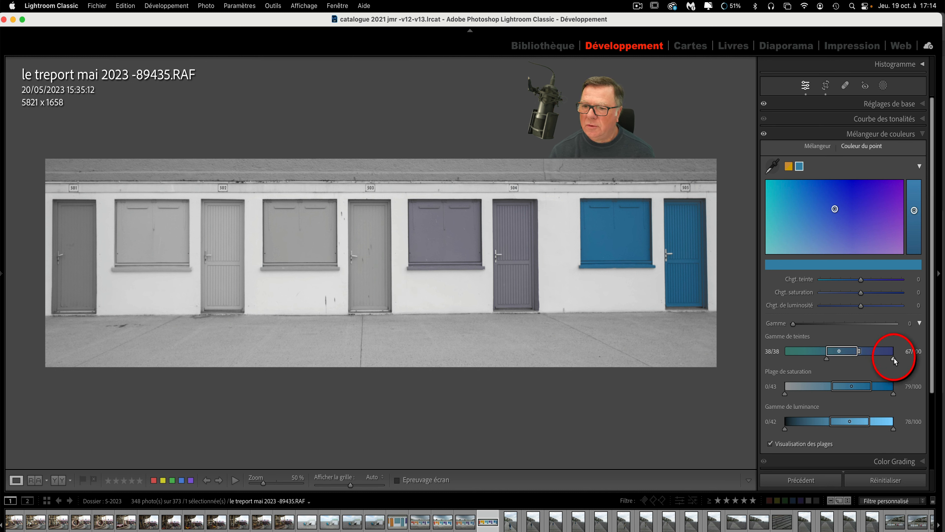
pyautogui.moveTo(894, 359); pyautogui.dragTo(859, 358)
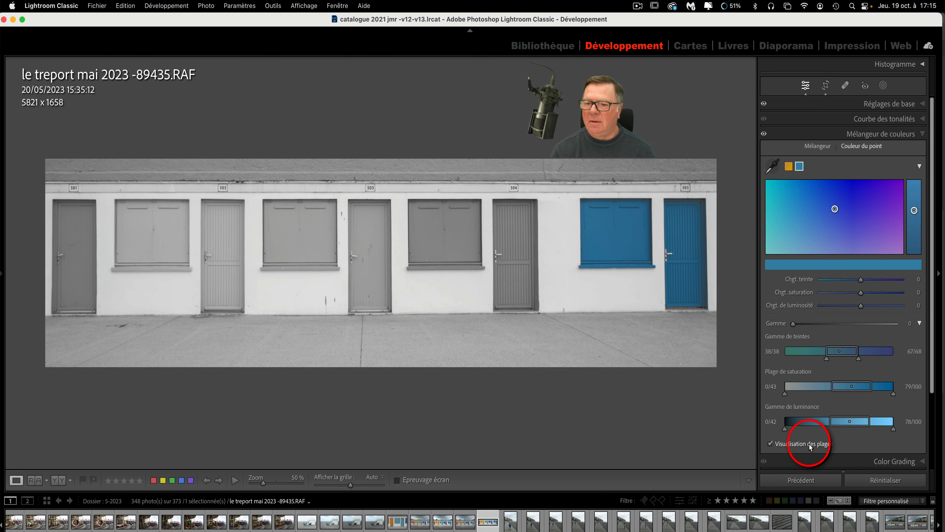
pyautogui.click(769, 443)
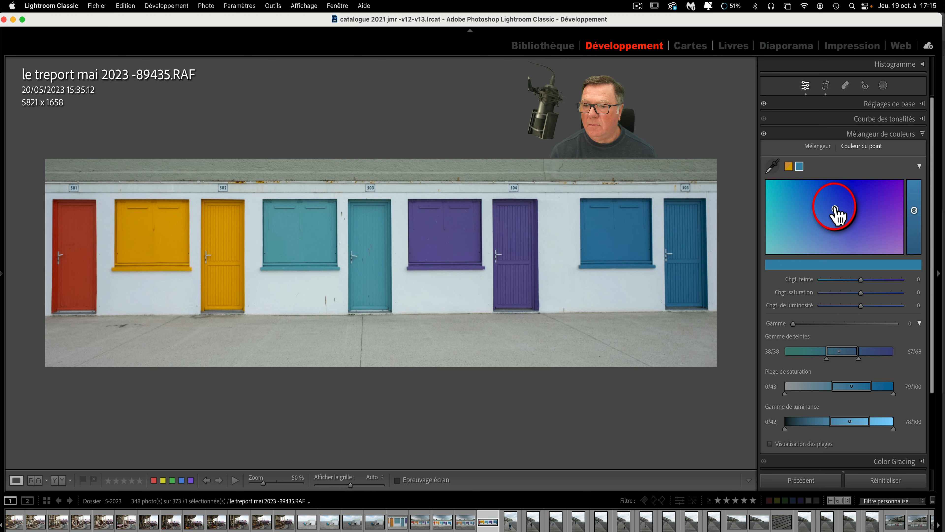
# - Recolour the blue sample teal with a hue shift of -59, saturation of -55 and luminance of 14
pyautogui.moveTo(835, 214)
pyautogui.mouseDown()
pyautogui.moveTo(776, 223)
pyautogui.moveTo(774, 209)
pyautogui.moveTo(773, 239)
pyautogui.moveTo(790, 228)
pyautogui.moveTo(788, 234)
pyautogui.mouseUp()
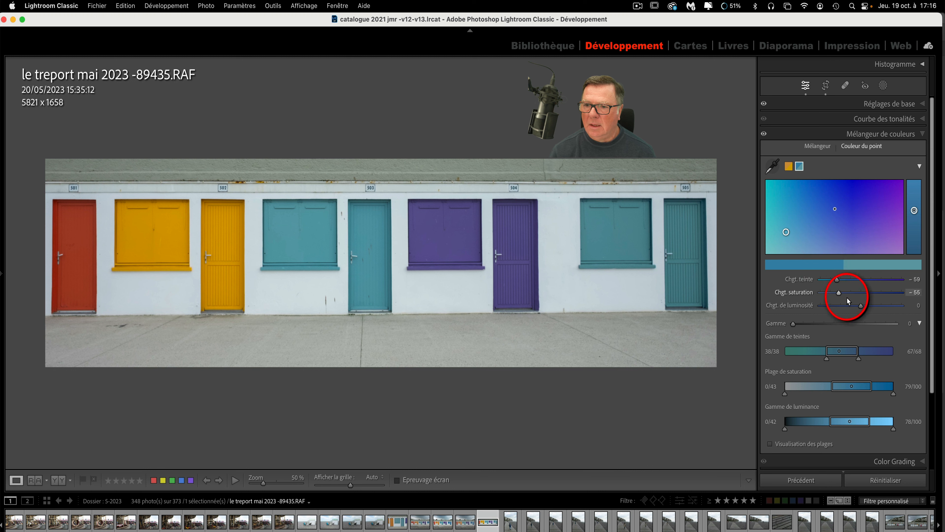
pyautogui.moveTo(861, 307); pyautogui.dragTo(867, 309)
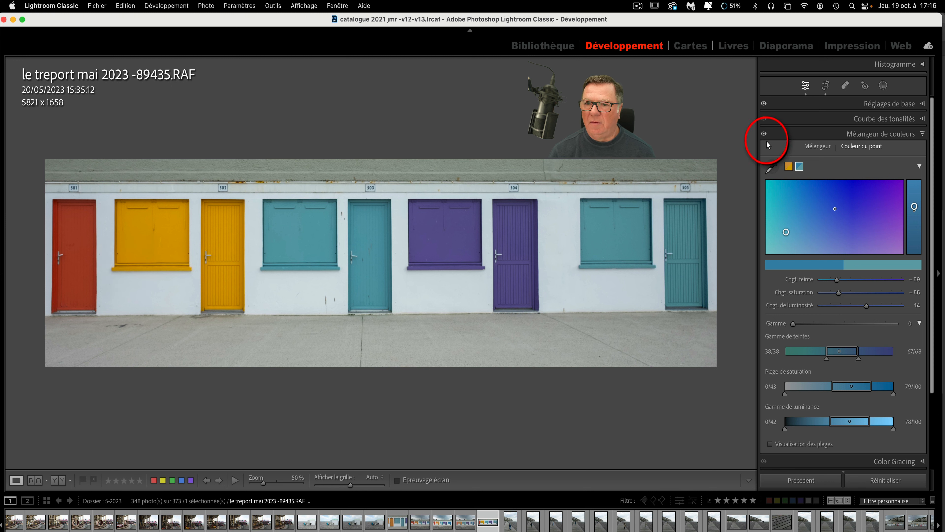
# - Toggle the Color Mixer adjustments off and on to compare the original and recoloured doors and shutters
pyautogui.click(763, 134)
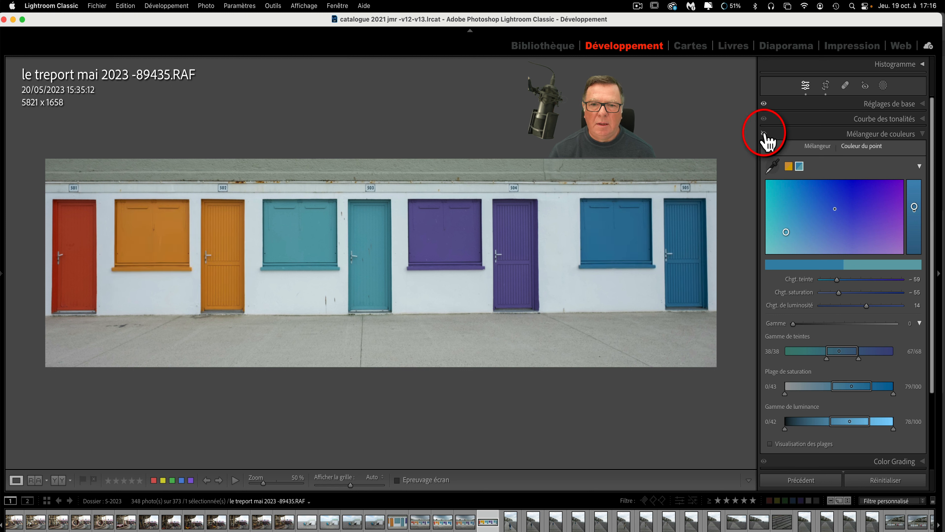
pyautogui.click(763, 133)
pyautogui.click(763, 134)
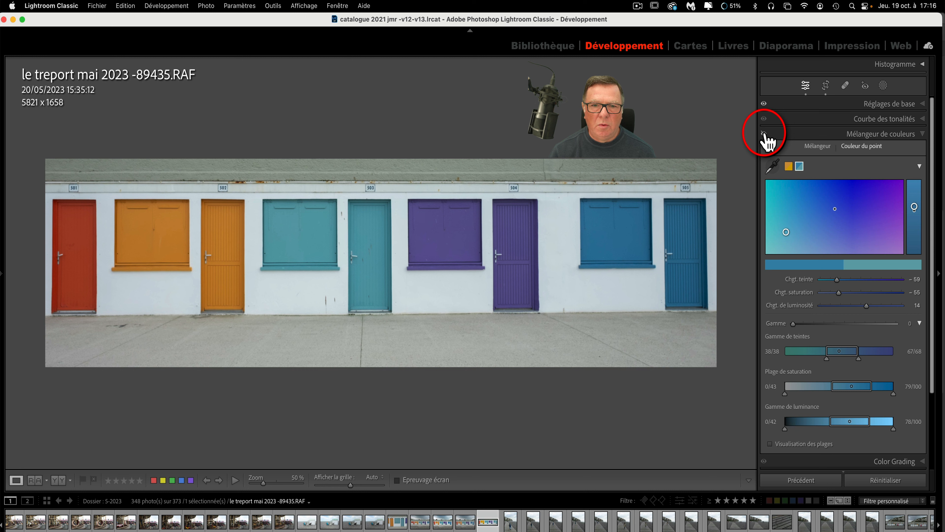
pyautogui.click(764, 134)
pyautogui.click(764, 134)
pyautogui.click(763, 134)
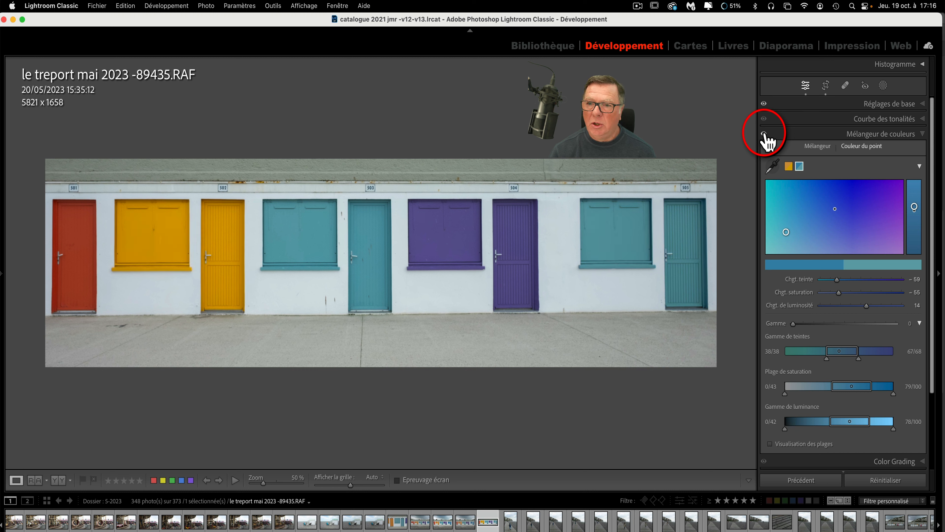
# - Sample the purple shutters as a third point colour and check its affected range in the range visualization
pyautogui.click(772, 166)
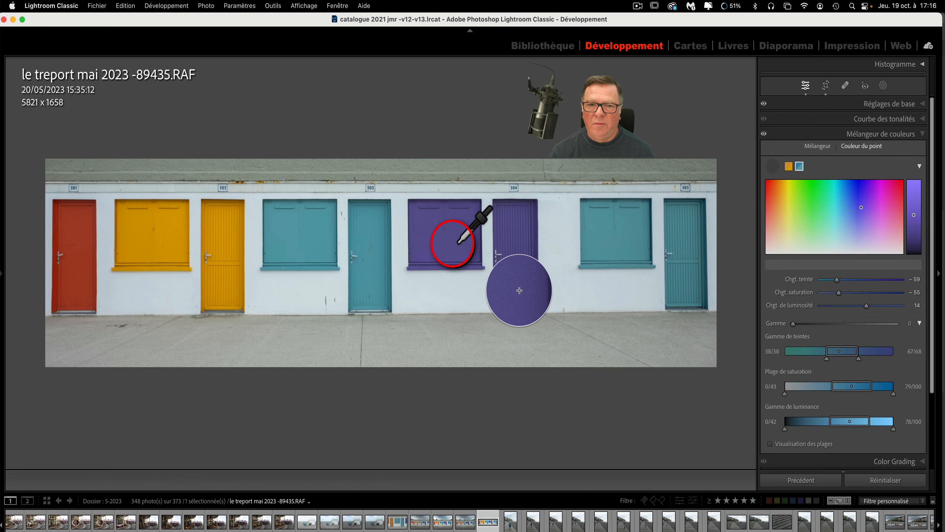
pyautogui.click(450, 238)
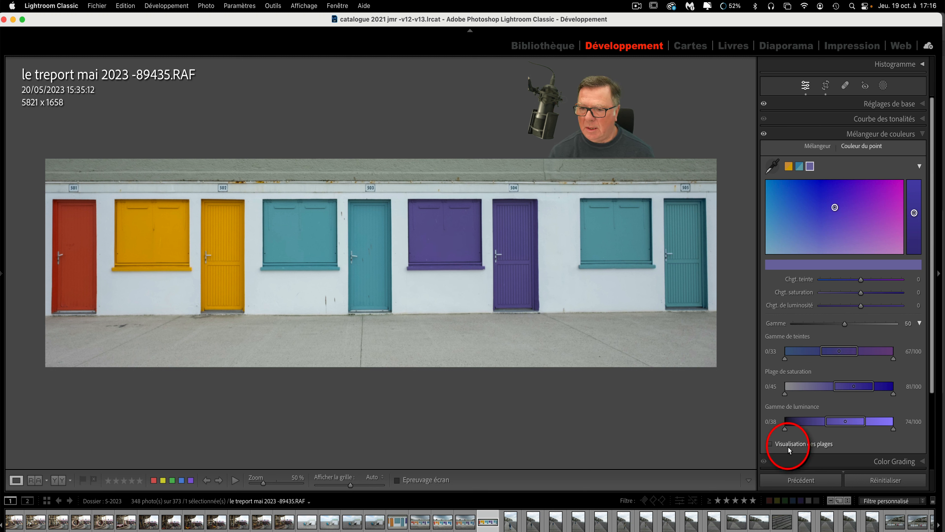
pyautogui.click(770, 444)
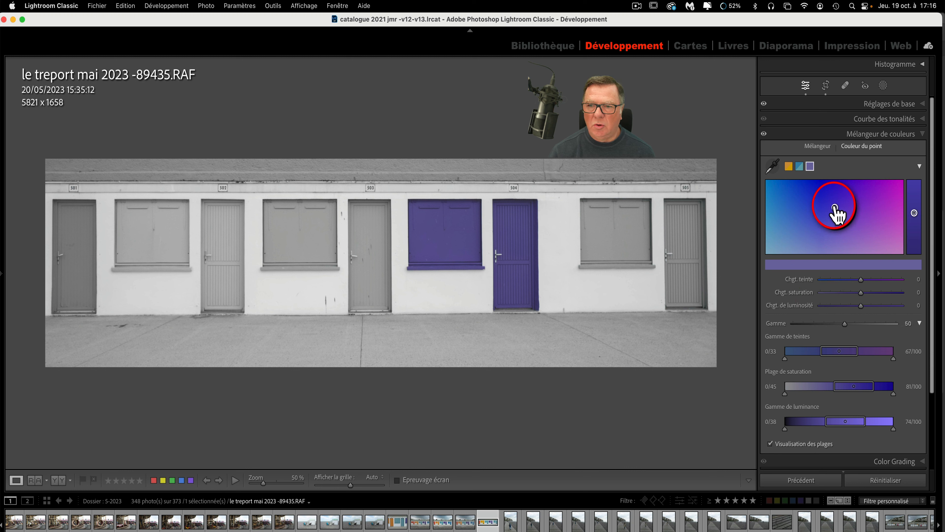
pyautogui.click(770, 442)
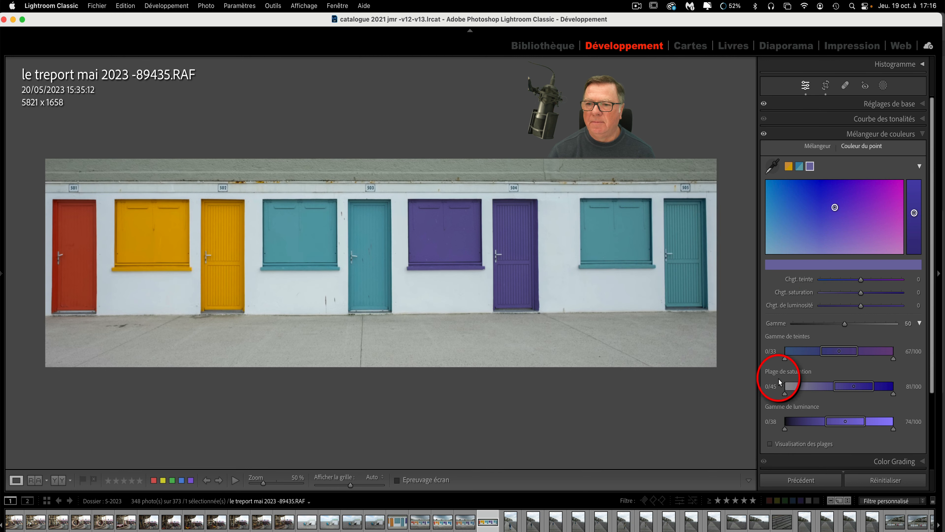
# - Recolour the purple sample blue with a hue shift of -100, saturation of -49 and luminance of 32
pyautogui.moveTo(835, 207); pyautogui.dragTo(773, 228)
pyautogui.moveTo(769, 232)
pyautogui.mouseDown()
pyautogui.moveTo(777, 229)
pyautogui.moveTo(779, 244)
pyautogui.moveTo(773, 214)
pyautogui.moveTo(765, 216)
pyautogui.mouseUp()
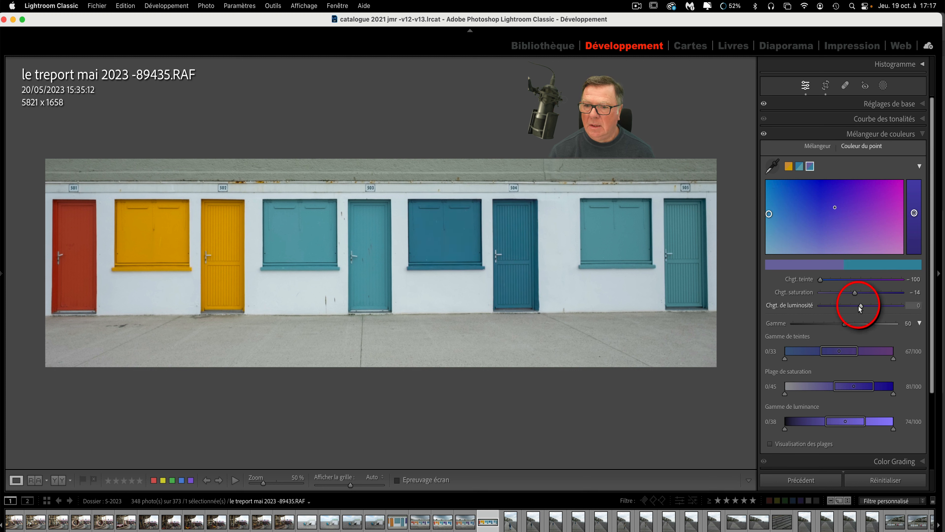
pyautogui.moveTo(861, 306); pyautogui.dragTo(874, 306)
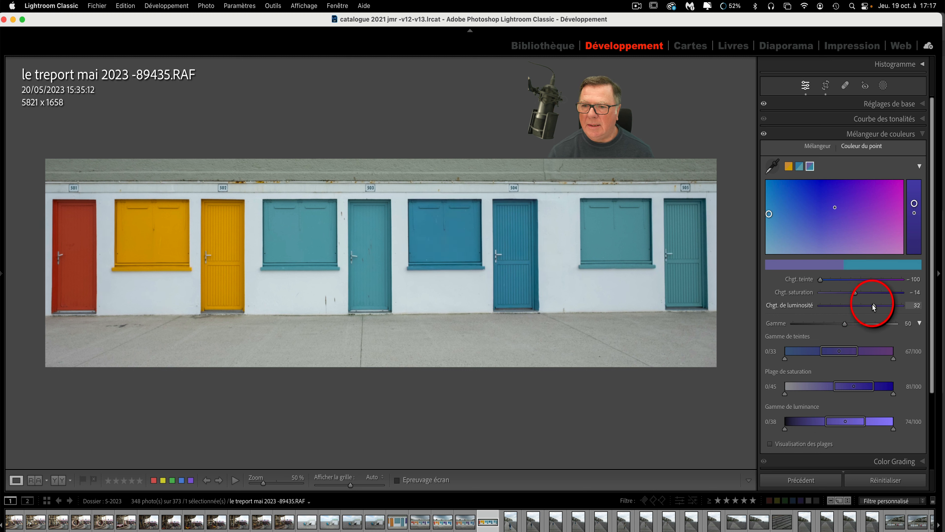
pyautogui.moveTo(769, 215); pyautogui.dragTo(769, 228)
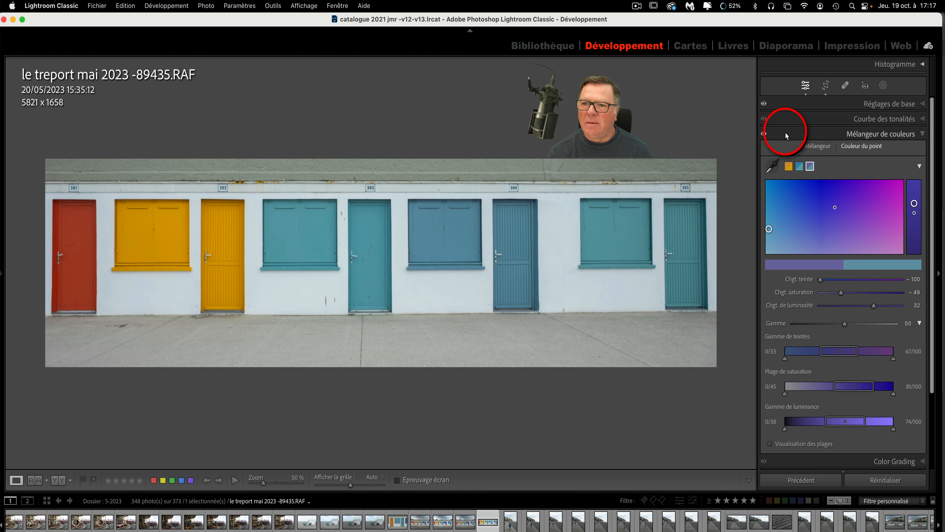
# - Compare the recoloured photo with the Color Mixer disabled and with the unedited before view, returning to the edited version
pyautogui.click(763, 133)
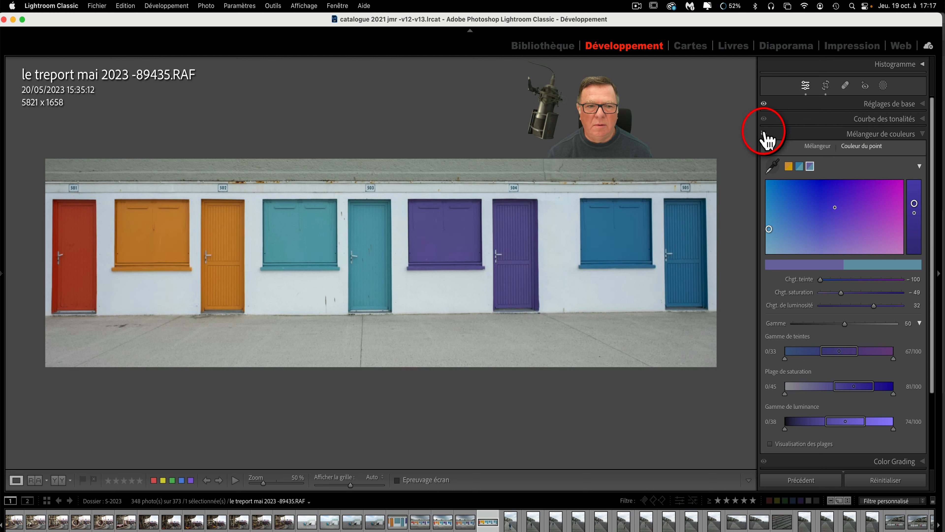
pyautogui.click(763, 134)
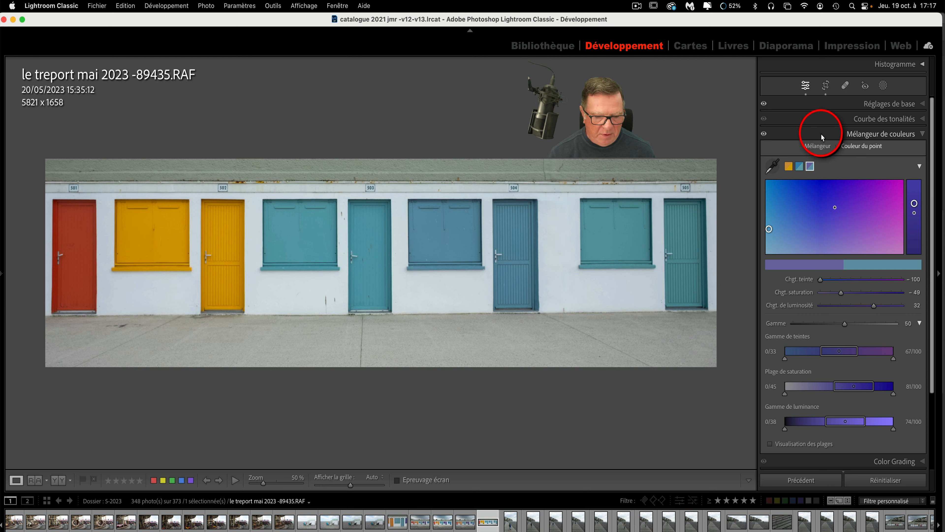
pyautogui.press('\\')
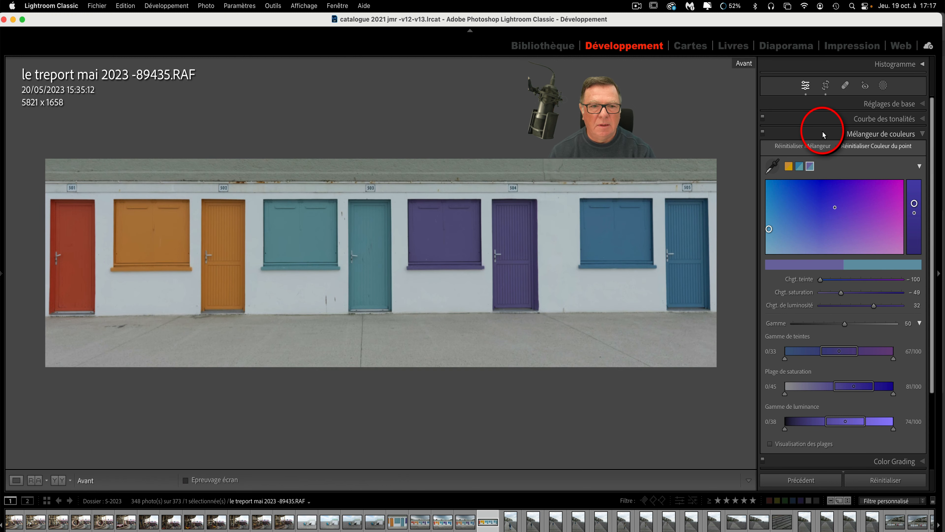
pyautogui.press('\\')
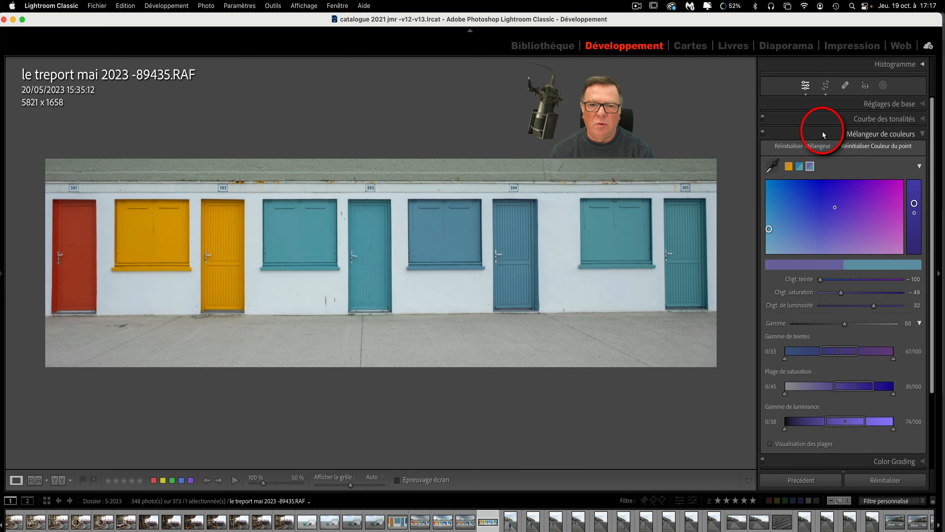
pyautogui.press('\\')
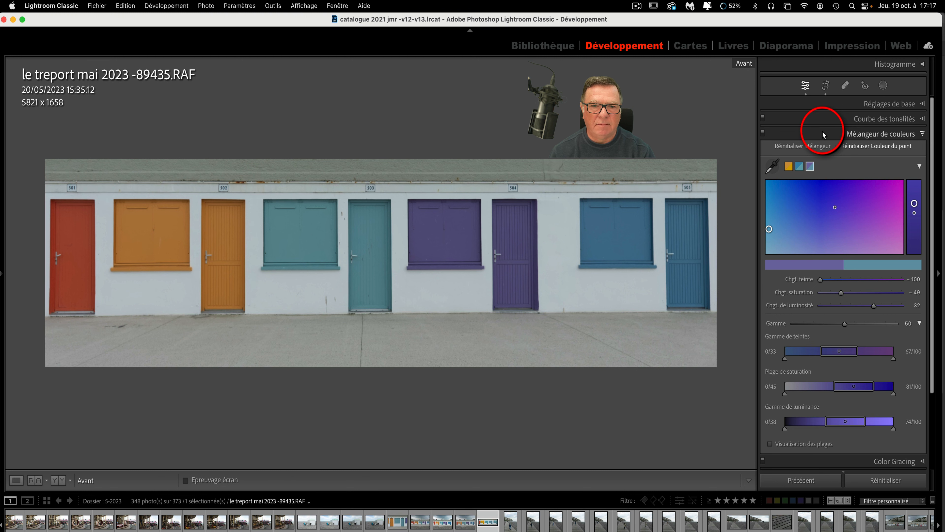
pyautogui.press('\\')
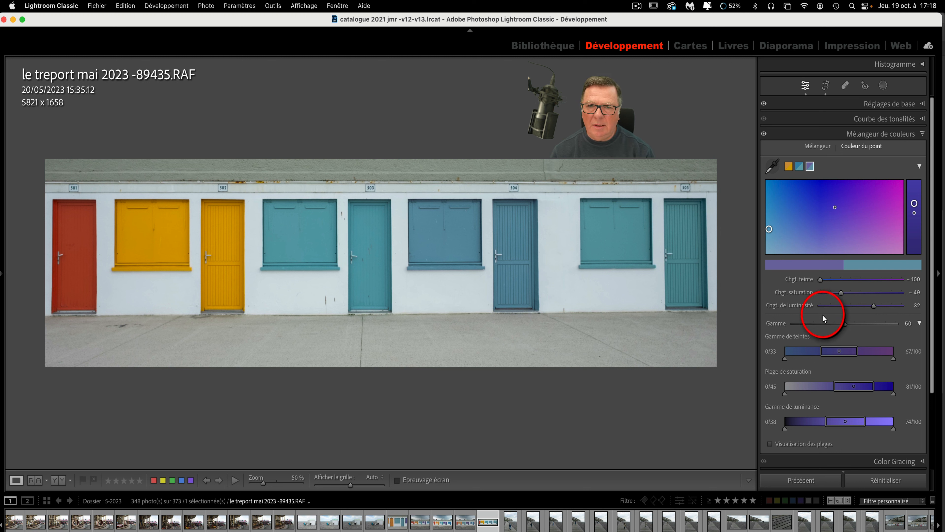
pyautogui.press('alt')
pyautogui.press('alt')
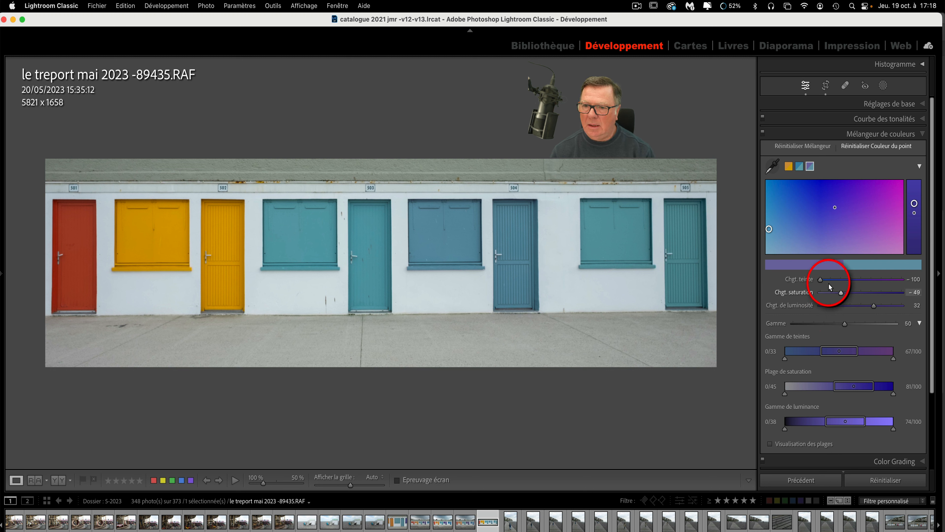
pyautogui.moveTo(820, 279)
pyautogui.mouseDown()
pyautogui.moveTo(883, 285)
pyautogui.moveTo(814, 283)
pyautogui.mouseUp()
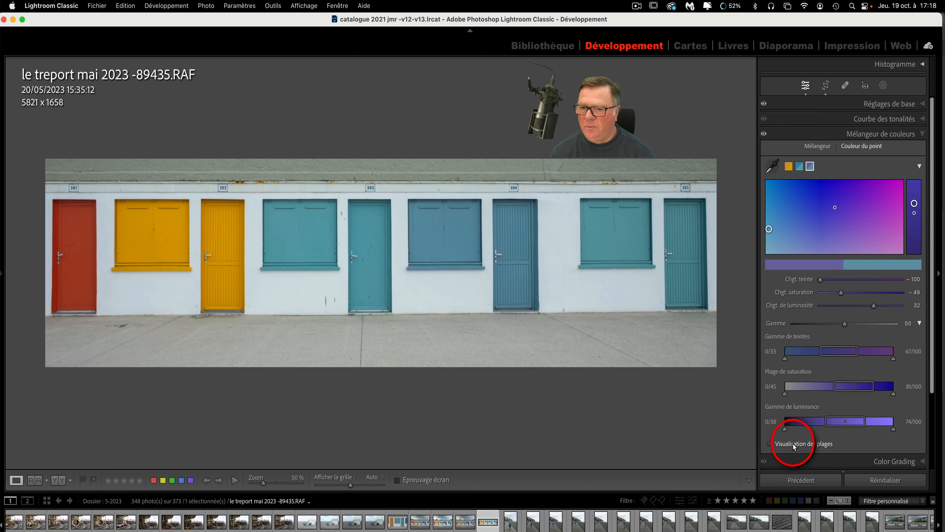
pyautogui.click(769, 444)
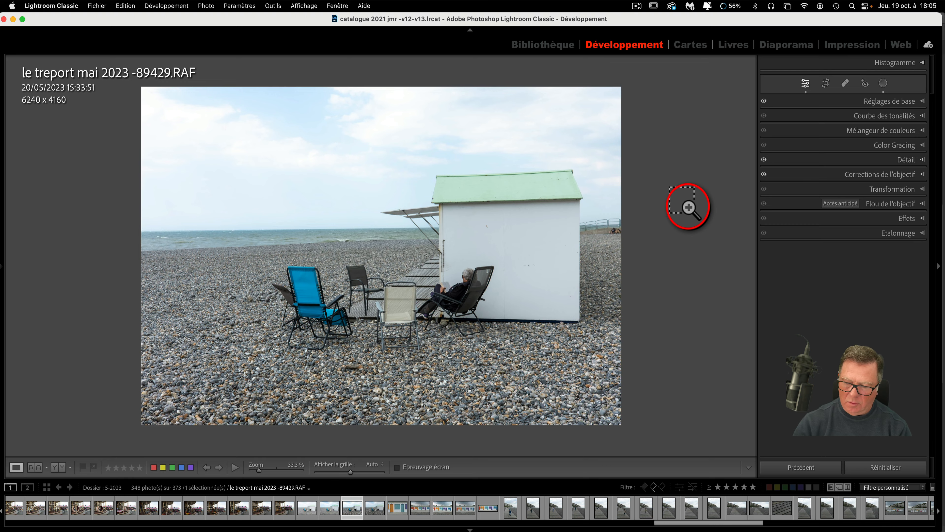
# - Examine the white beach hut and its pale green roof up close in photo le treport mai 2023 -89429.RAF
pyautogui.press('super+equal')
pyautogui.press('super+equal')
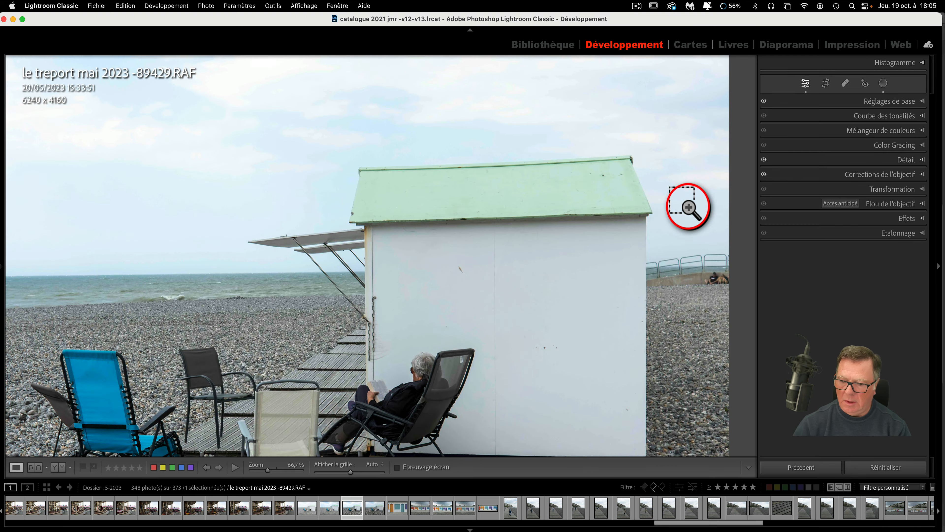
pyautogui.press('super+equal')
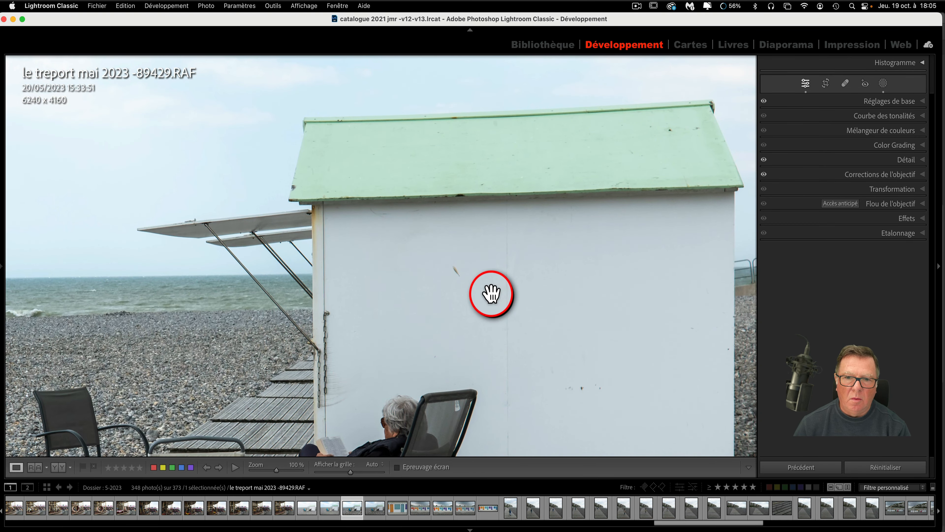
pyautogui.click(482, 297)
pyautogui.click(467, 198)
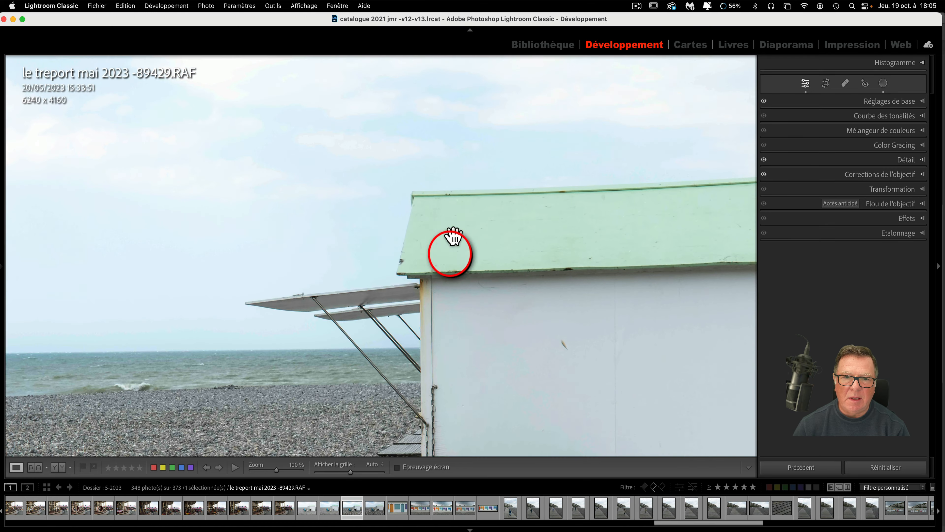
pyautogui.moveTo(434, 312); pyautogui.dragTo(489, 302)
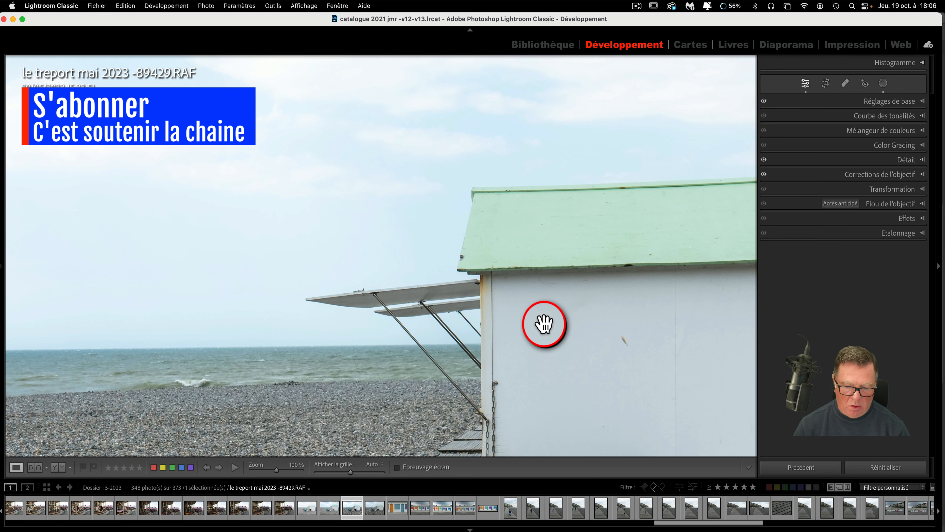
pyautogui.click(544, 324)
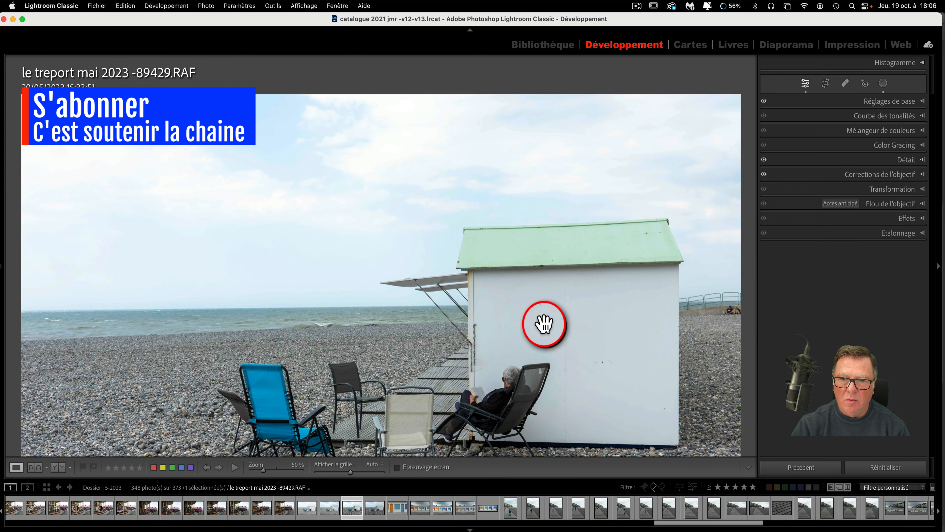
# - Delete all existing masks from the beach hut photo
pyautogui.click(885, 85)
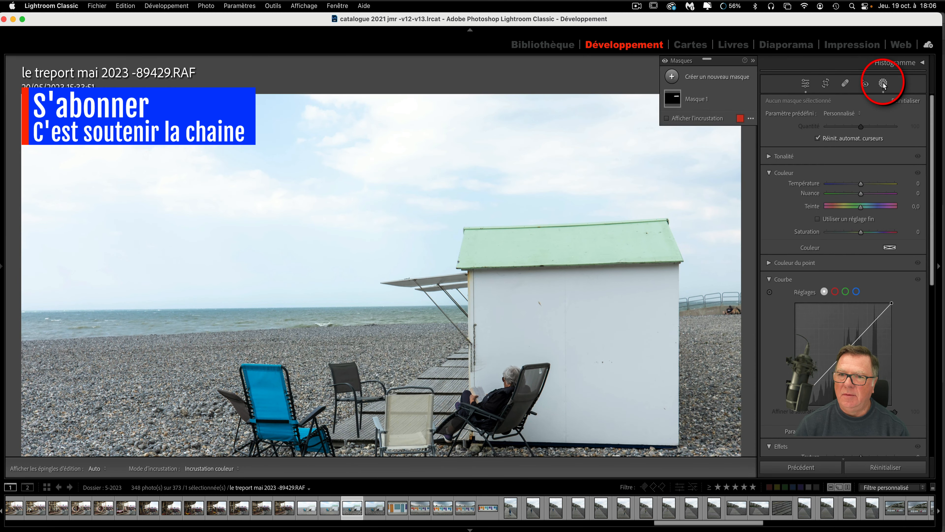
pyautogui.moveTo(675, 100)
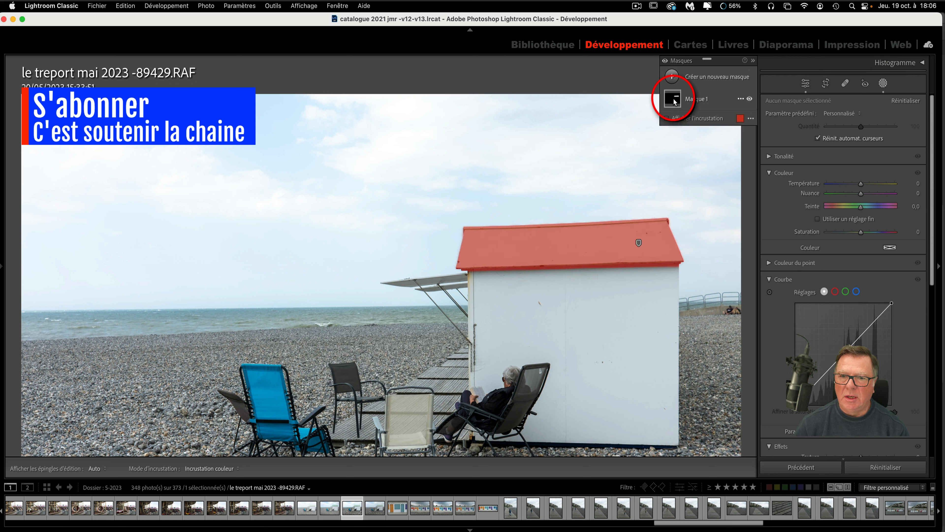
pyautogui.click(741, 99)
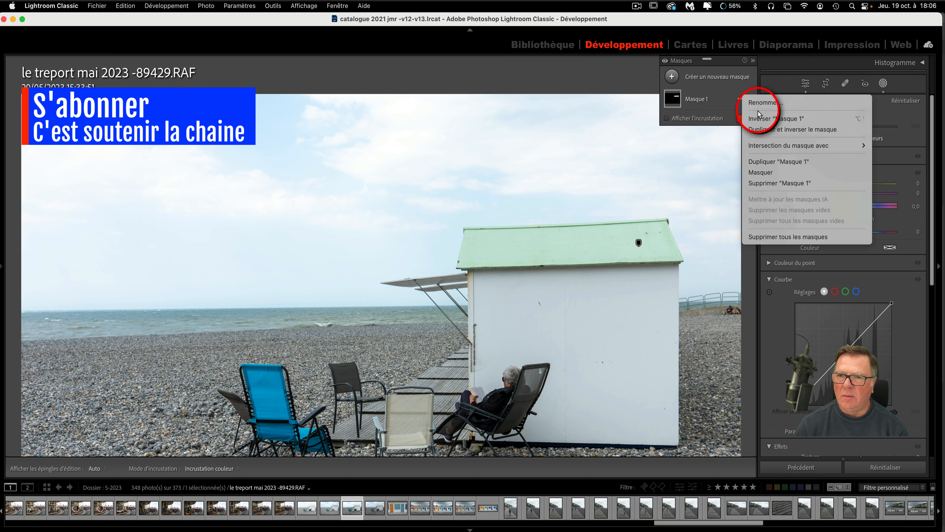
pyautogui.click(763, 239)
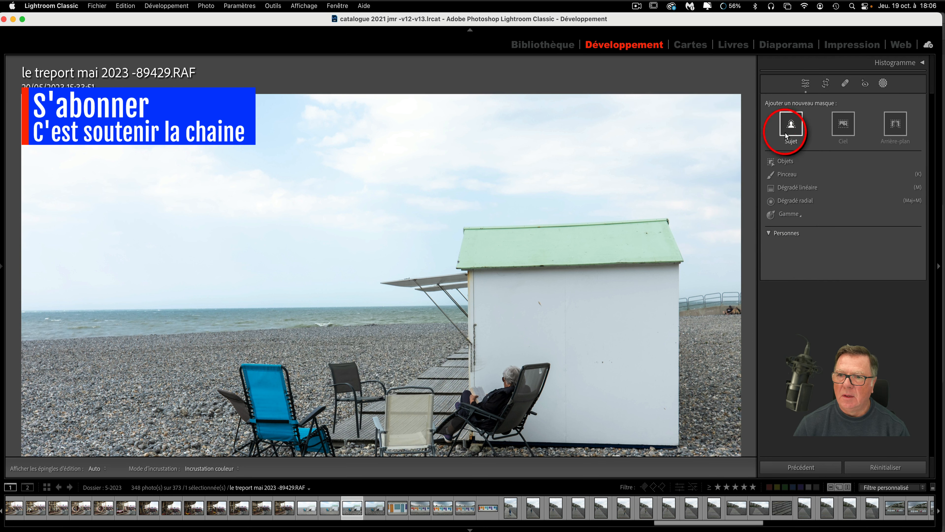
# - Create an object-selection mask of the hut's green roof and check its coverage with the red overlay, leaving the overlay hidden
pyautogui.click(789, 162)
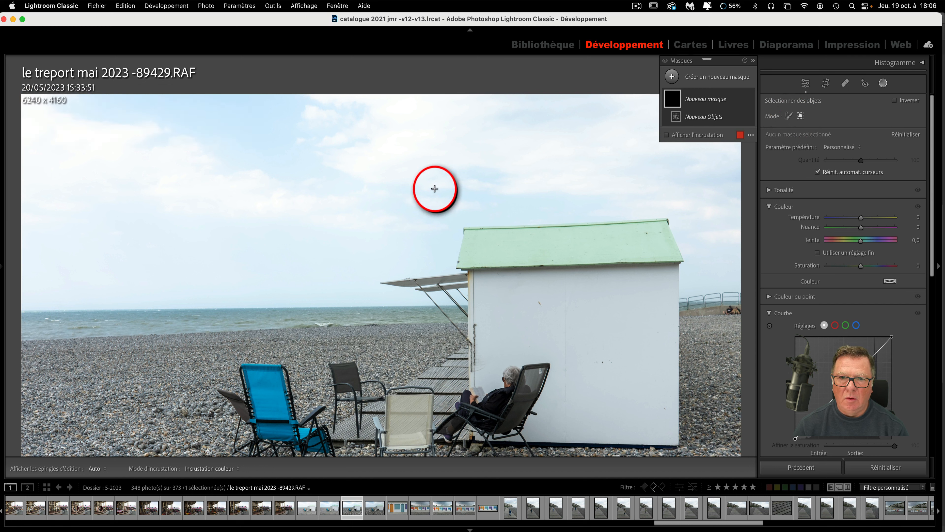
pyautogui.moveTo(452, 209); pyautogui.dragTo(610, 277)
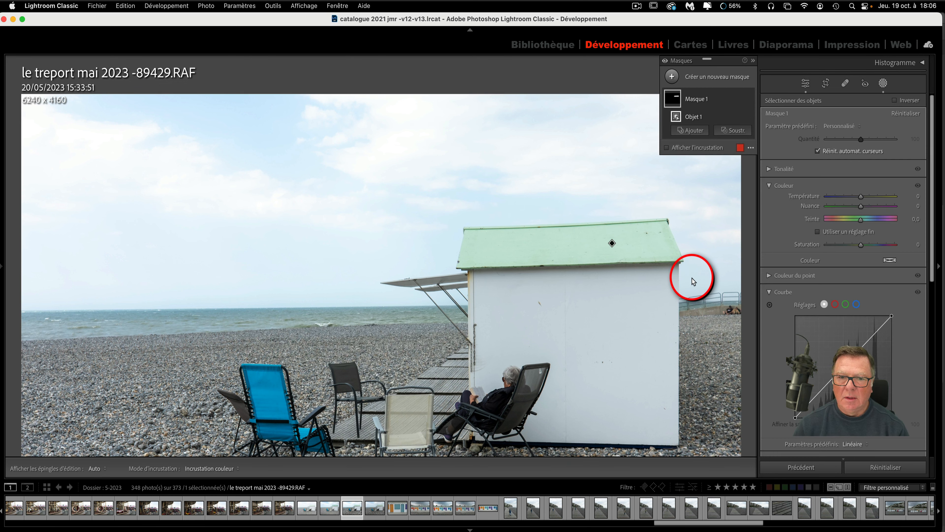
pyautogui.click(666, 148)
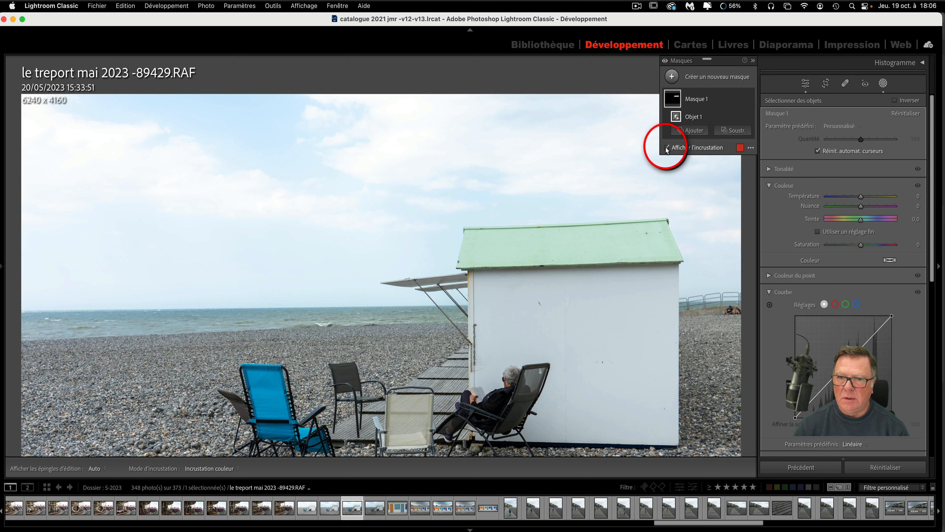
pyautogui.click(666, 148)
pyautogui.click(666, 148)
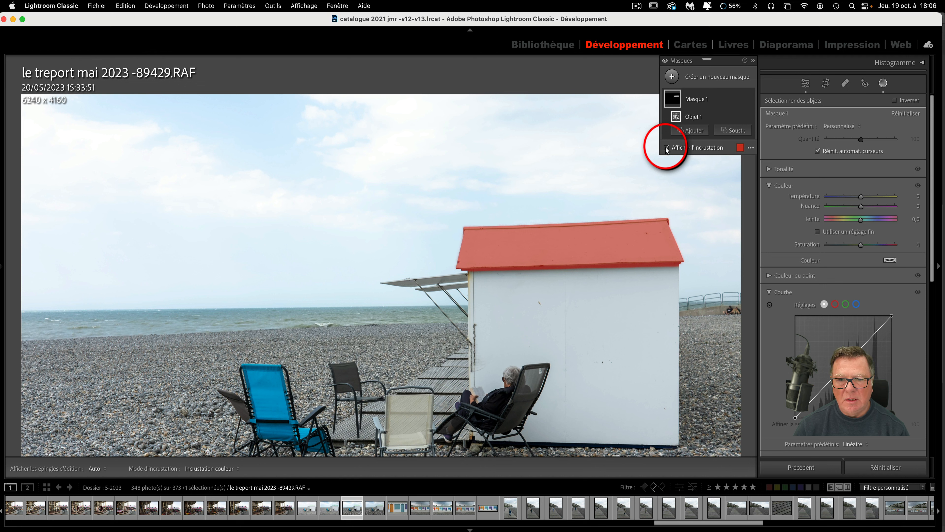
pyautogui.click(666, 148)
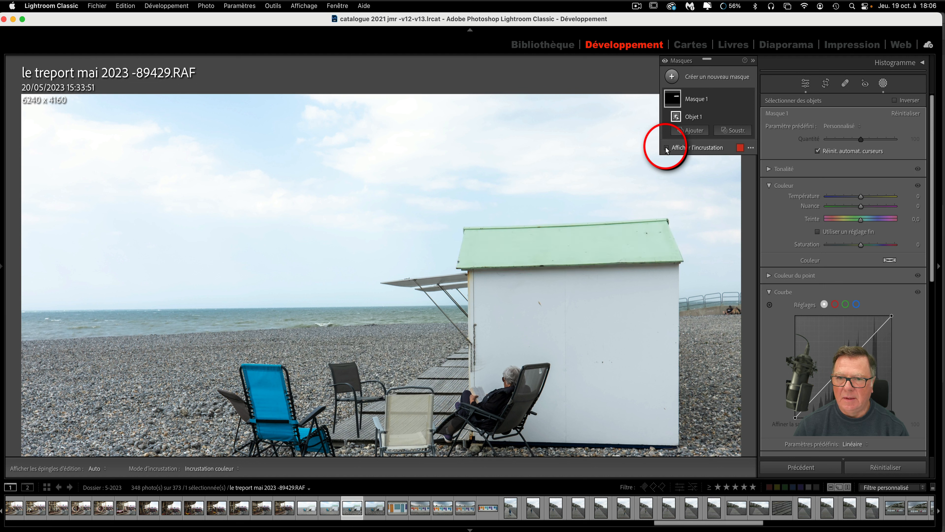
# - Sample the green roof as a point colour within the roof mask, and delete that sample
pyautogui.scroll(-3, 788, 291)
pyautogui.scroll(-9, 788, 290)
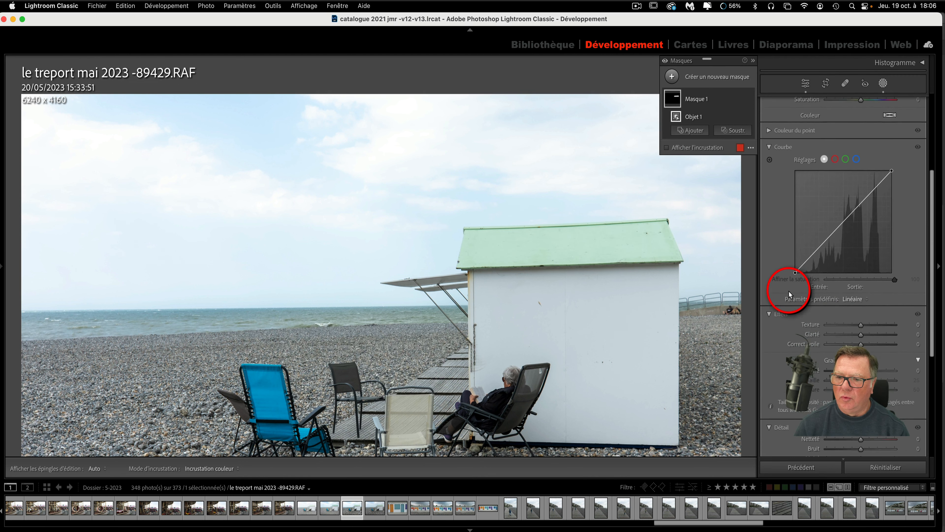
pyautogui.scroll(10, 789, 290)
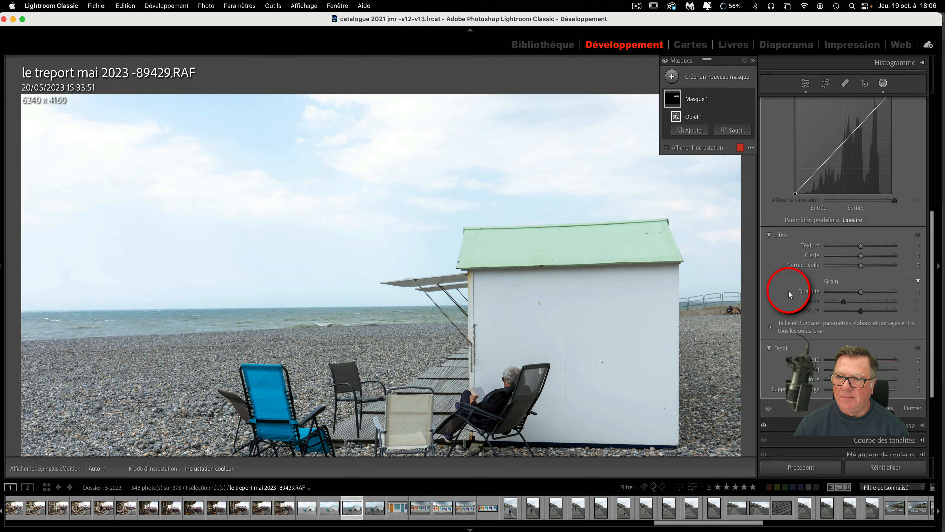
pyautogui.scroll(3, 789, 291)
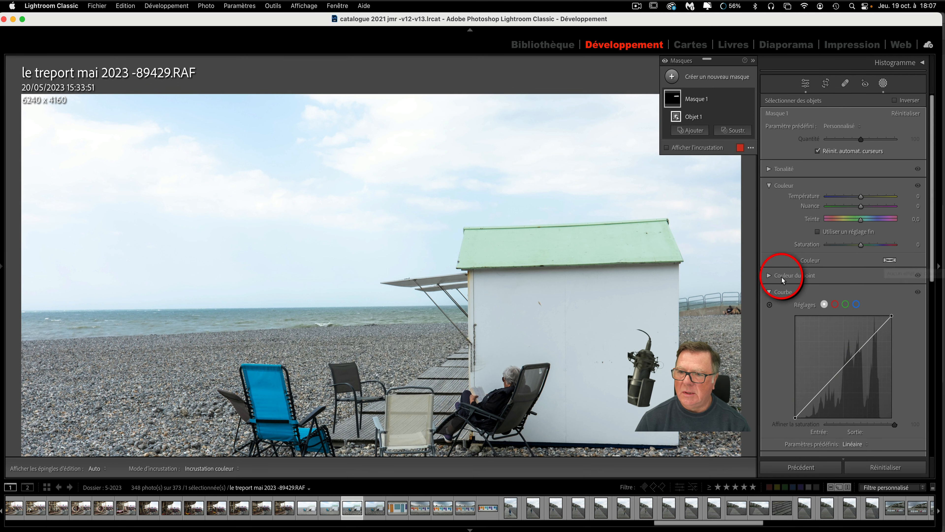
pyautogui.click(773, 276)
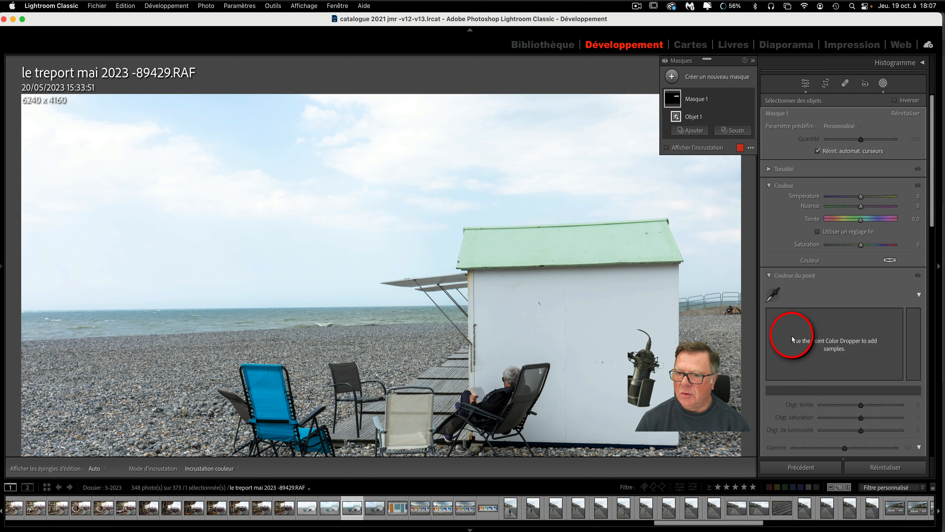
pyautogui.click(774, 297)
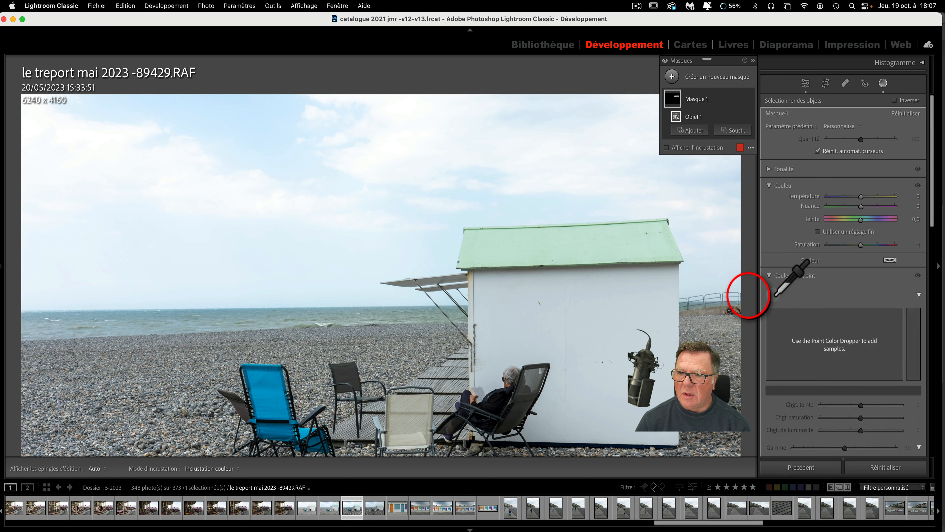
pyautogui.click(568, 246)
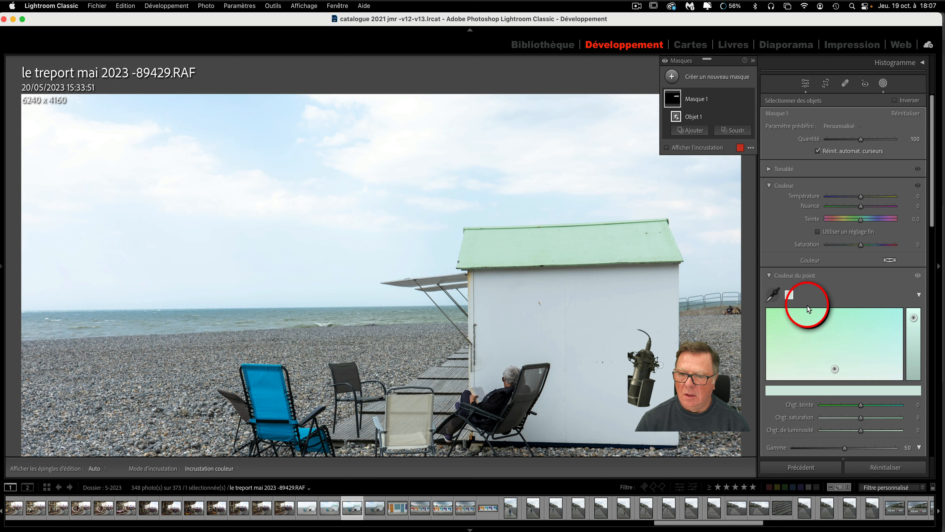
pyautogui.rightClick(790, 297)
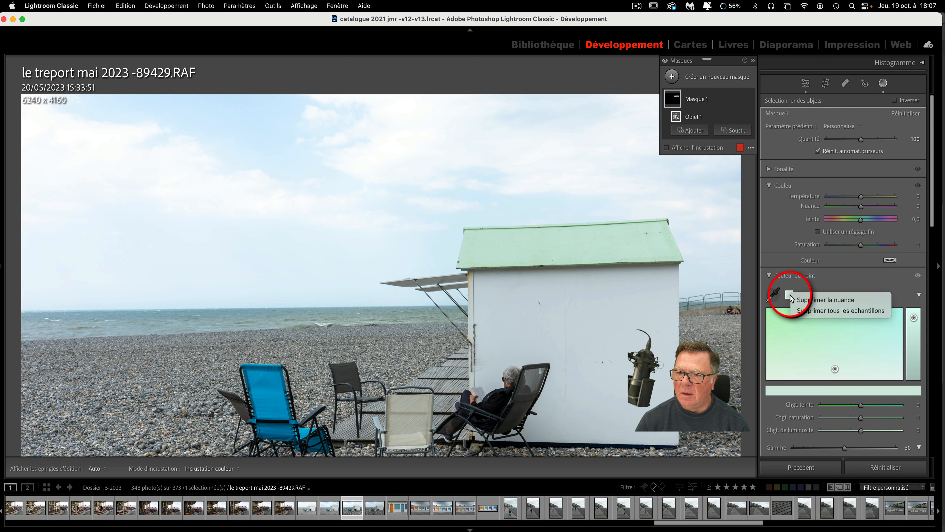
pyautogui.click(804, 300)
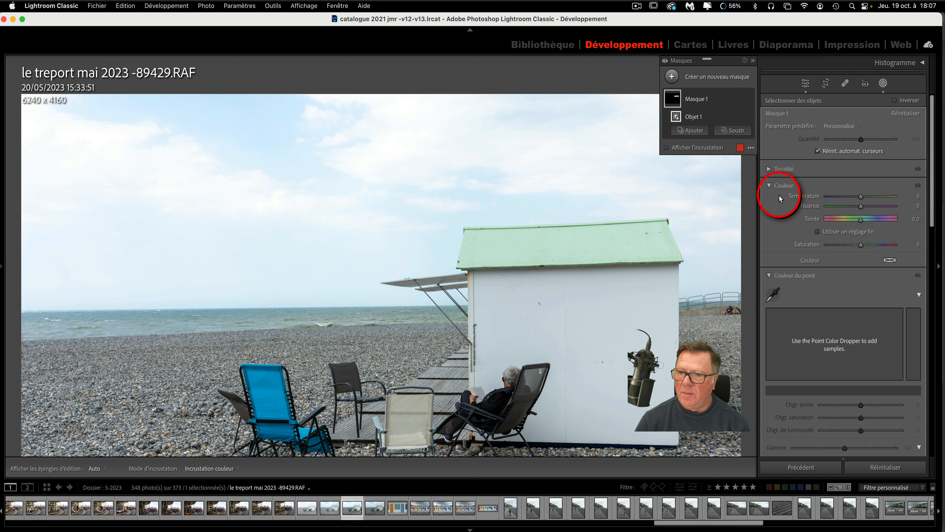
# - Apply a blue colour tint to the roof mask with hue 207 and saturation 66%
pyautogui.click(889, 261)
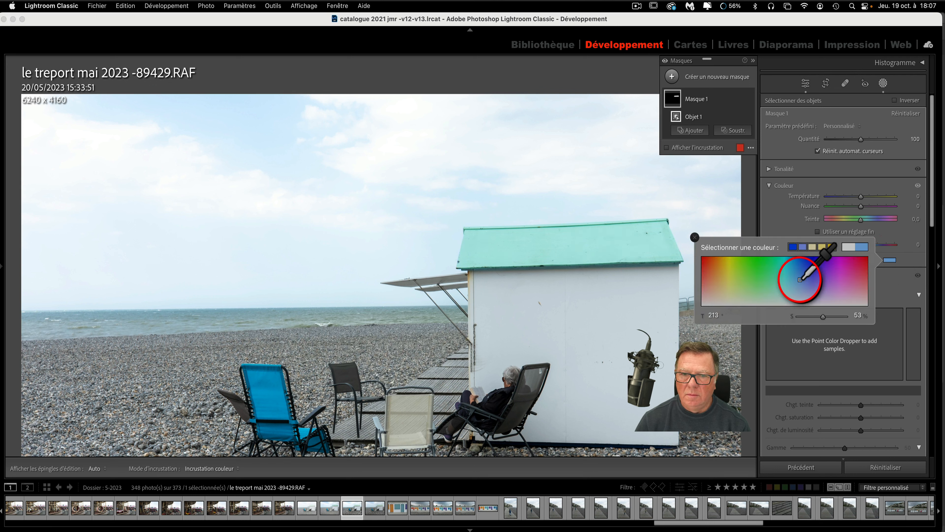
pyautogui.moveTo(800, 279)
pyautogui.mouseDown()
pyautogui.moveTo(806, 271)
pyautogui.moveTo(796, 273)
pyautogui.mouseUp()
pyautogui.click(694, 238)
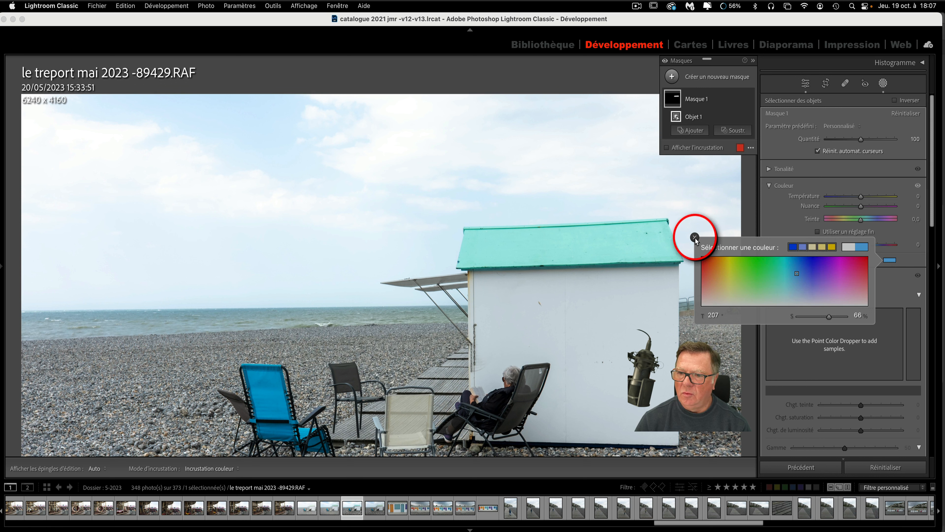
pyautogui.click(694, 238)
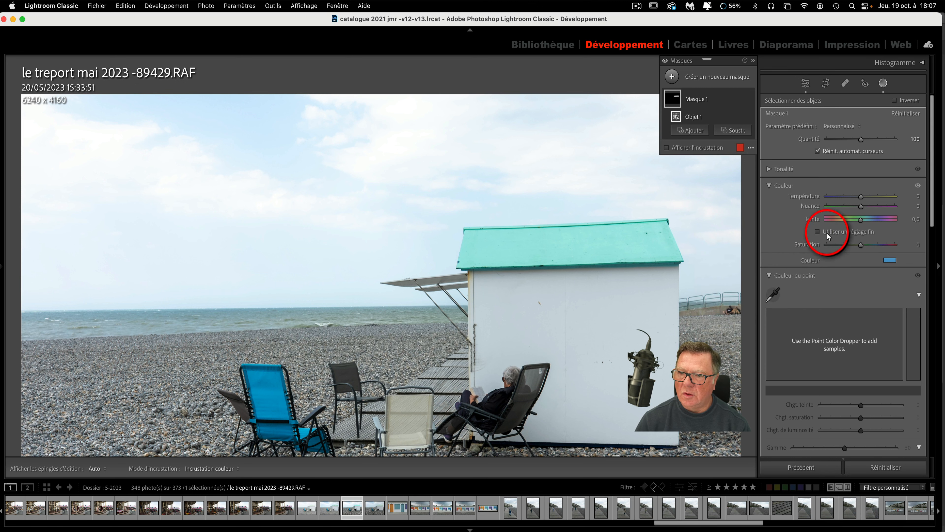
# - Turn the masked roof a clearer blue with temperature -33 and tint 19, and view the whole photo
pyautogui.moveTo(862, 198); pyautogui.dragTo(853, 200)
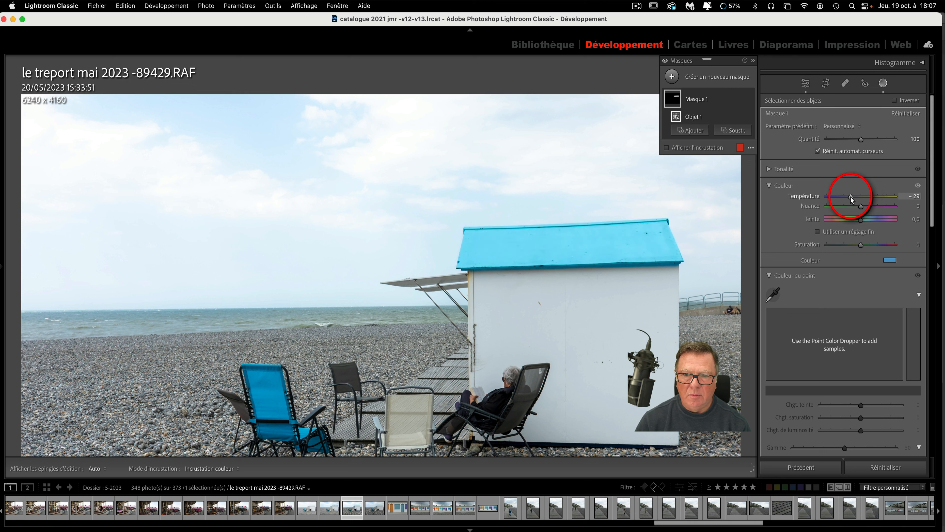
pyautogui.moveTo(850, 199); pyautogui.dragTo(867, 209)
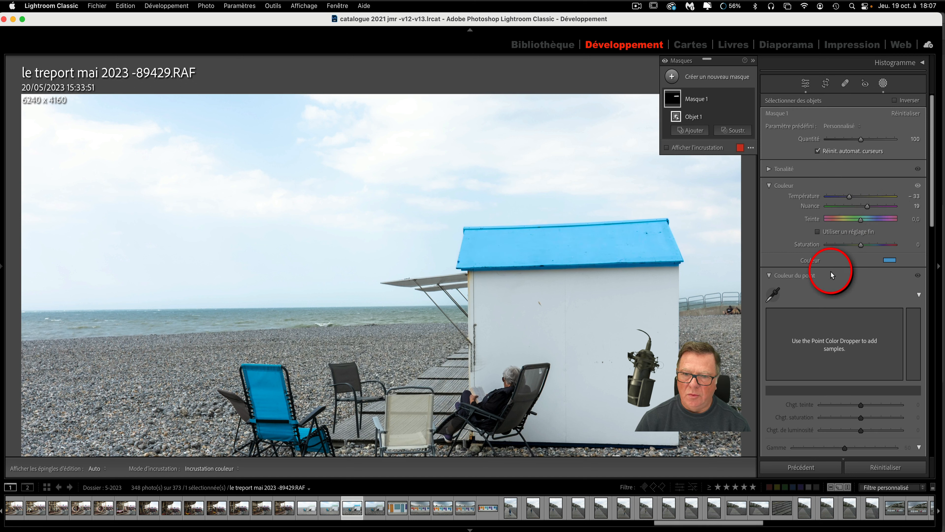
pyautogui.press('z')
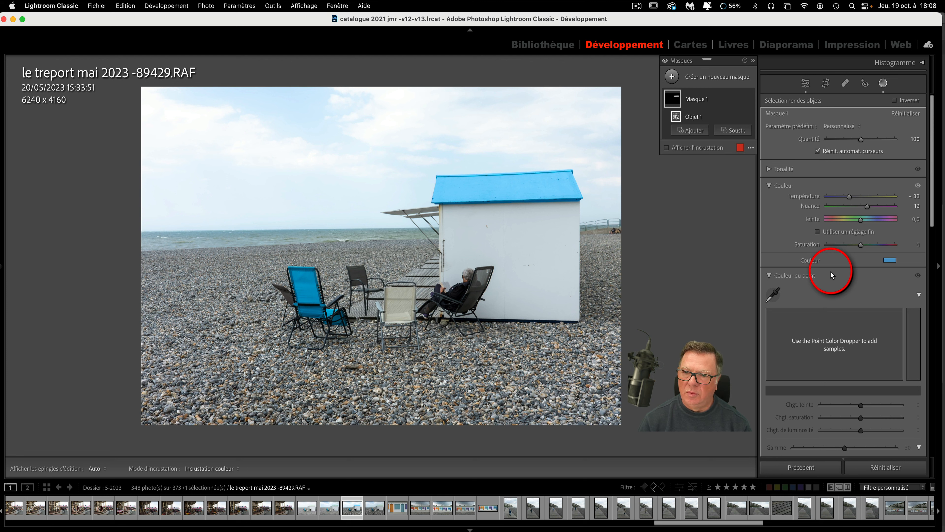
# - Sample the blue roof as a point colour within the roof mask
pyautogui.click(773, 294)
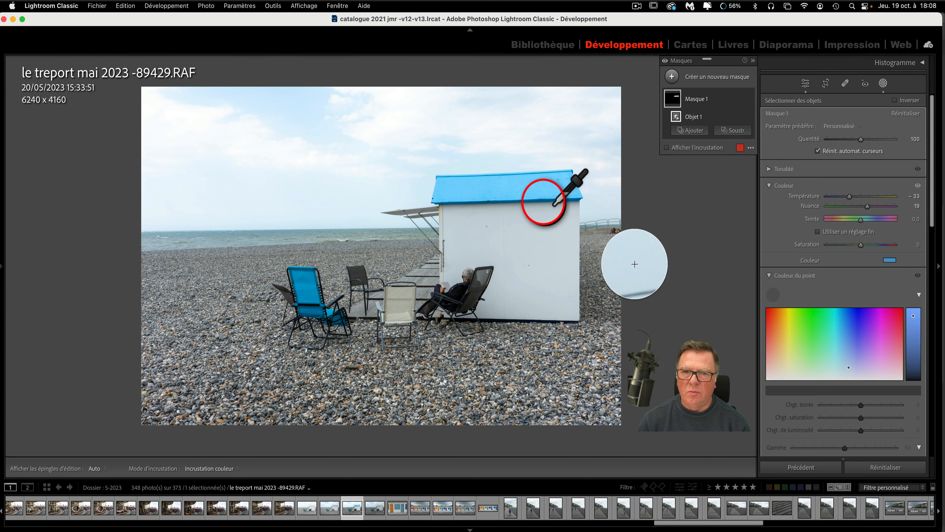
pyautogui.click(536, 198)
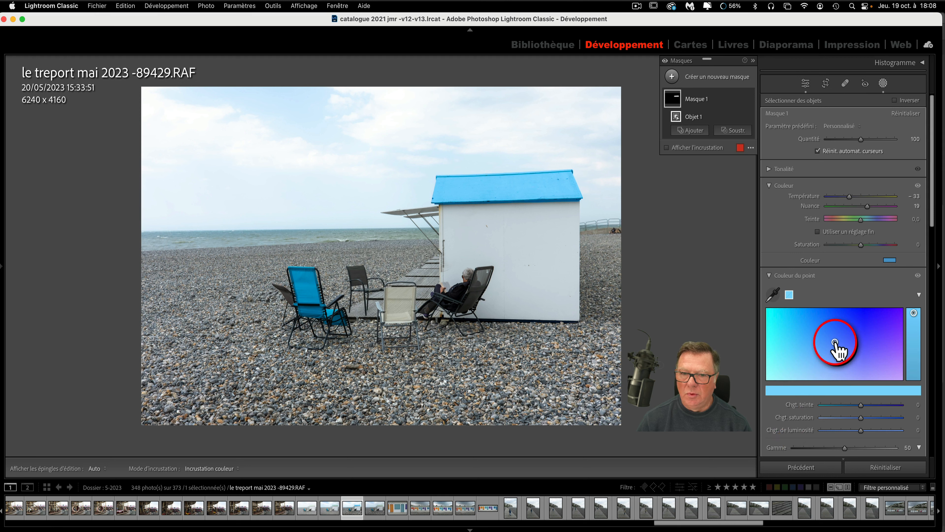
pyautogui.moveTo(835, 342)
pyautogui.mouseDown()
pyautogui.moveTo(804, 348)
pyautogui.moveTo(796, 328)
pyautogui.moveTo(795, 344)
pyautogui.moveTo(836, 347)
pyautogui.mouseUp()
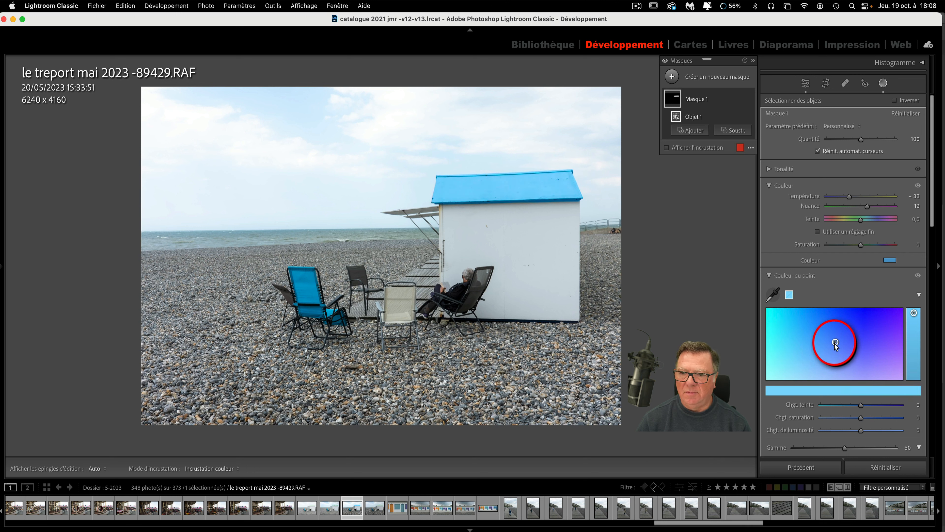